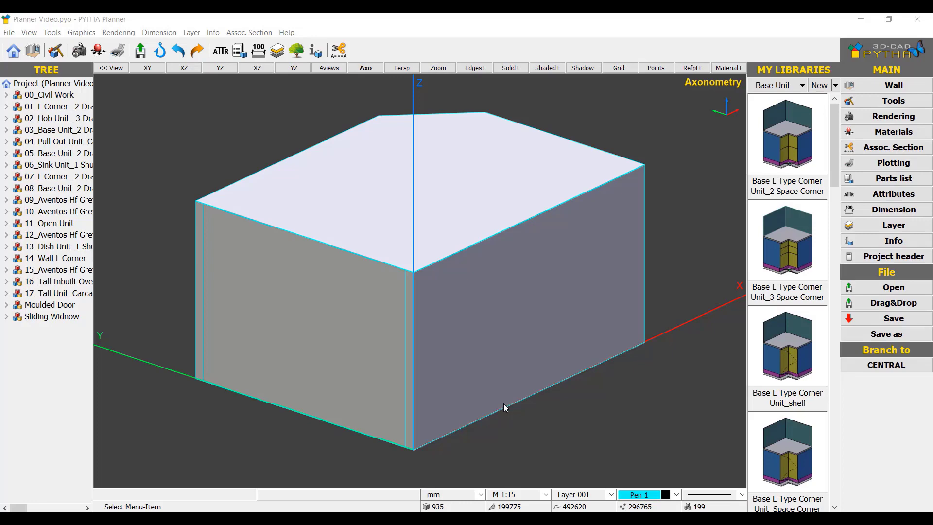
- Make the room's ceiling invisible
{"action": "right_click", "coordinate": [638, 91]}
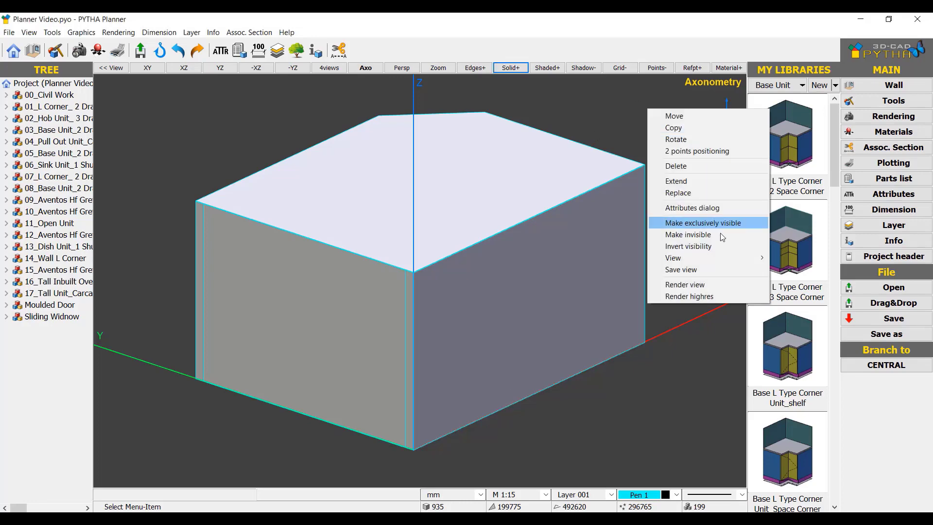
{"action": "left_click", "coordinate": [718, 223]}
{"action": "left_click", "coordinate": [148, 68]}
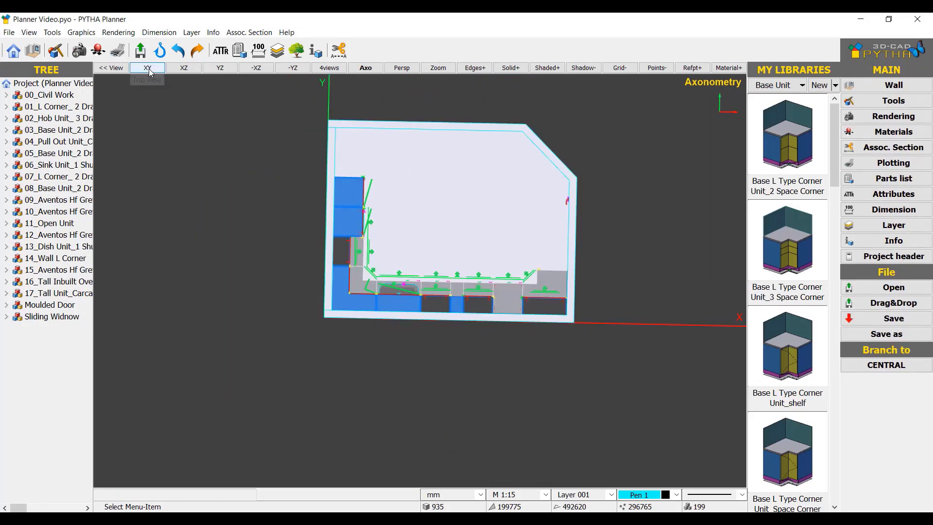
- In top view, place two default-width Base Unit_2 drawer cabinets side by side mid-floor
{"action": "left_click", "coordinate": [148, 68]}
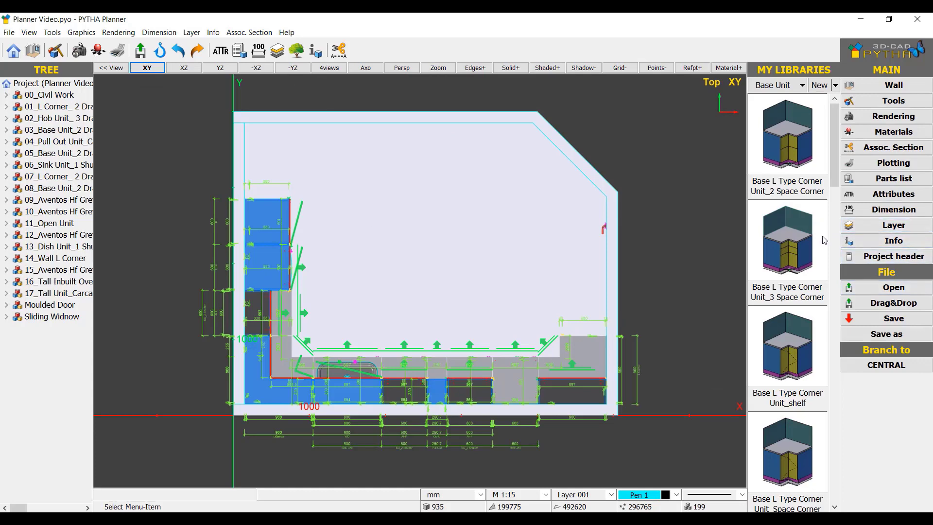
{"action": "scroll", "coordinate": [824, 234], "scroll_direction": "down", "scroll_amount": 2}
{"action": "scroll", "coordinate": [824, 241], "scroll_direction": "down", "scroll_amount": 3}
{"action": "double_click", "coordinate": [792, 362]}
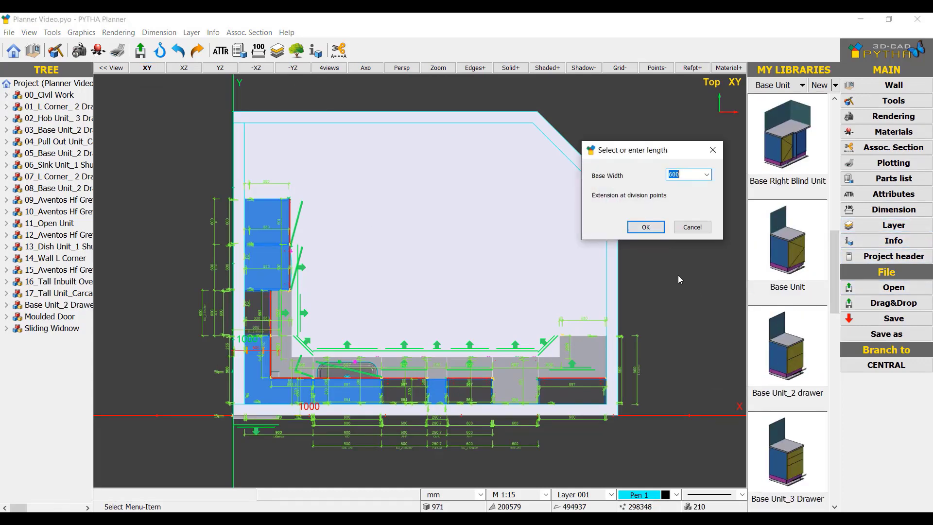
{"action": "left_click", "coordinate": [645, 227]}
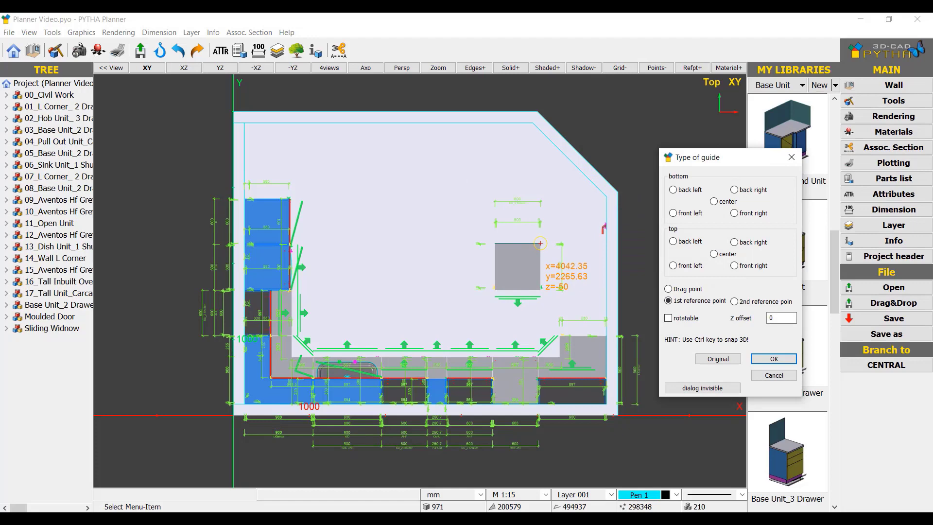
{"action": "key", "text": "Tab"}
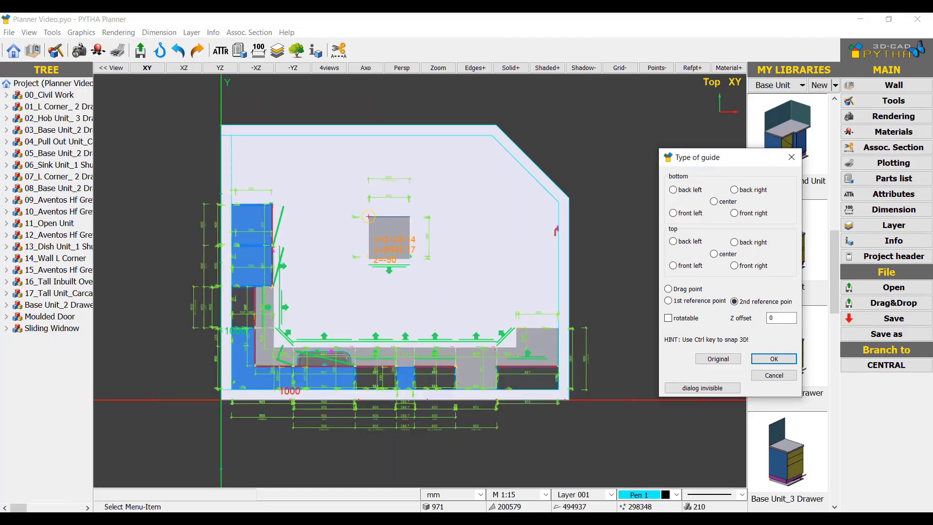
{"action": "left_click", "coordinate": [370, 217]}
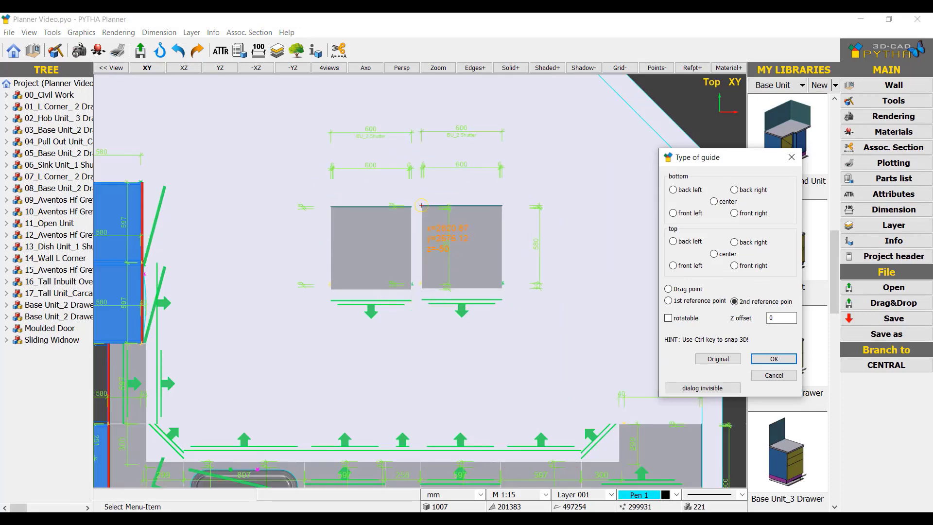
{"action": "left_click", "coordinate": [437, 219]}
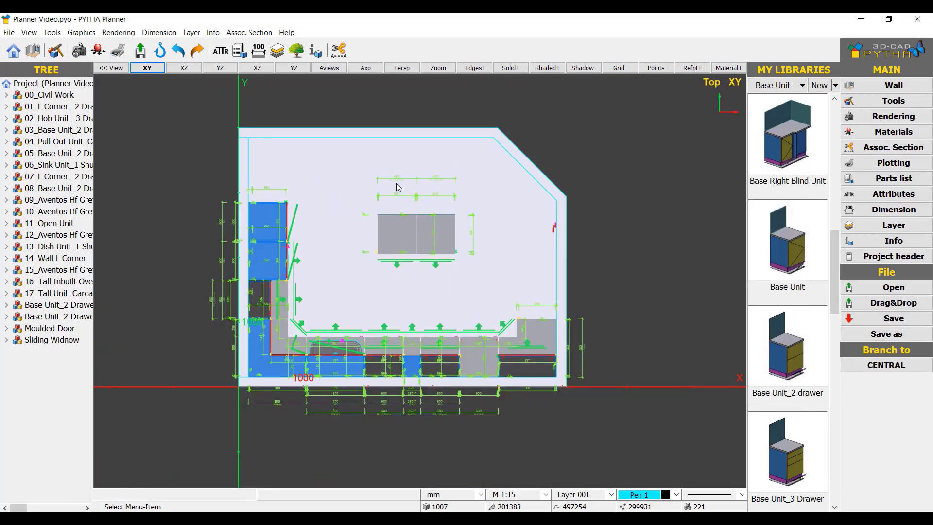
- Make only the two centre base units visible and orbit them in axonometric view
{"action": "right_click", "coordinate": [626, 149]}
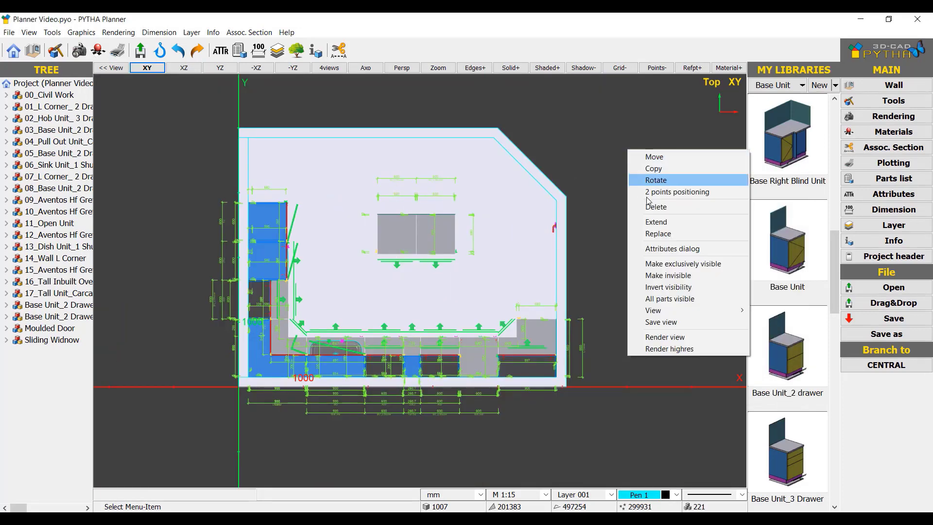
{"action": "left_click", "coordinate": [652, 264]}
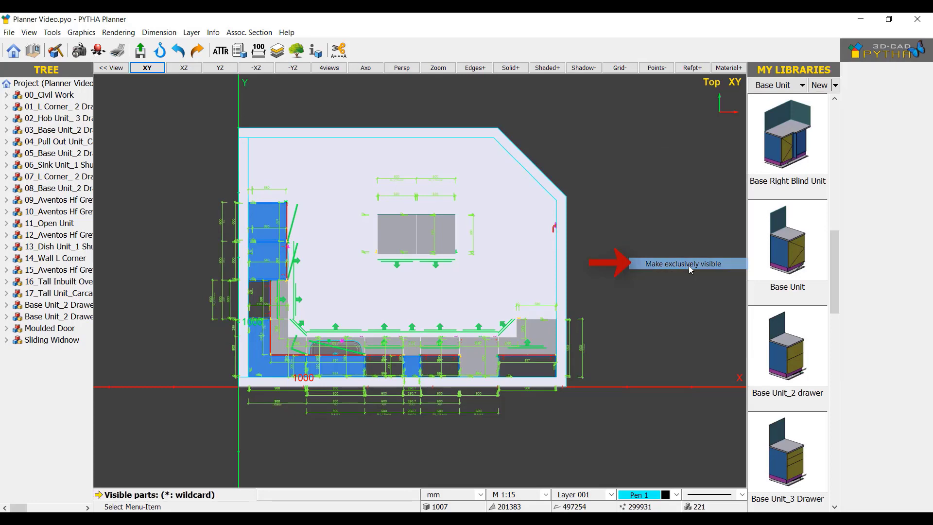
{"action": "left_click_drag", "start_coordinate": [350, 180], "coordinate": [501, 292]}
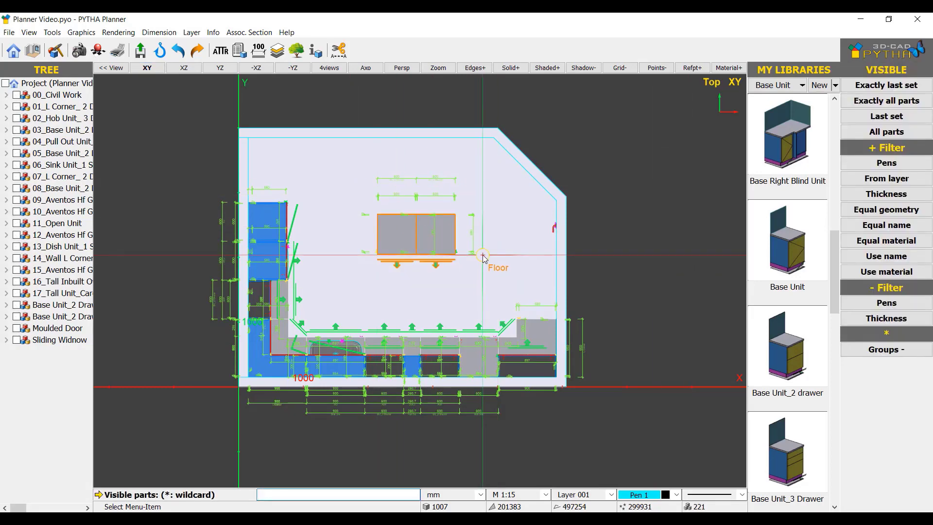
{"action": "key", "text": "Return"}
{"action": "left_click", "coordinate": [365, 68]}
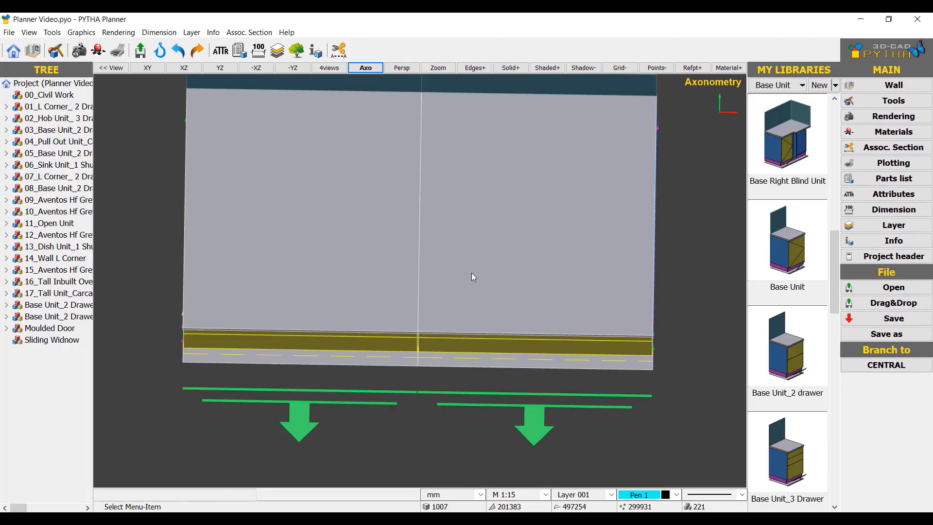
{"action": "scroll", "coordinate": [471, 273], "scroll_direction": "down", "scroll_amount": 5}
{"action": "middle_click_drag", "start_coordinate": [472, 272], "coordinate": [481, 260]}
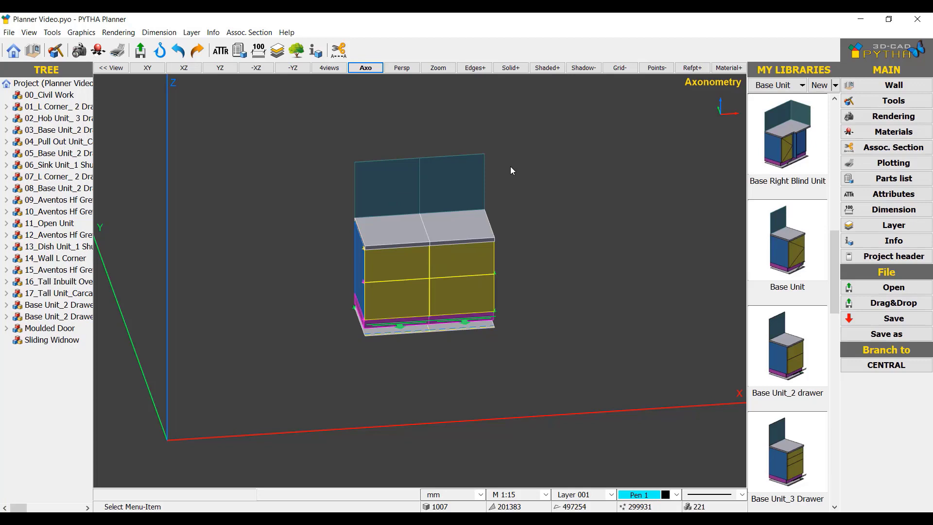
- Delete the upright panel standing above the island cabinets
{"action": "right_click", "coordinate": [531, 193]}
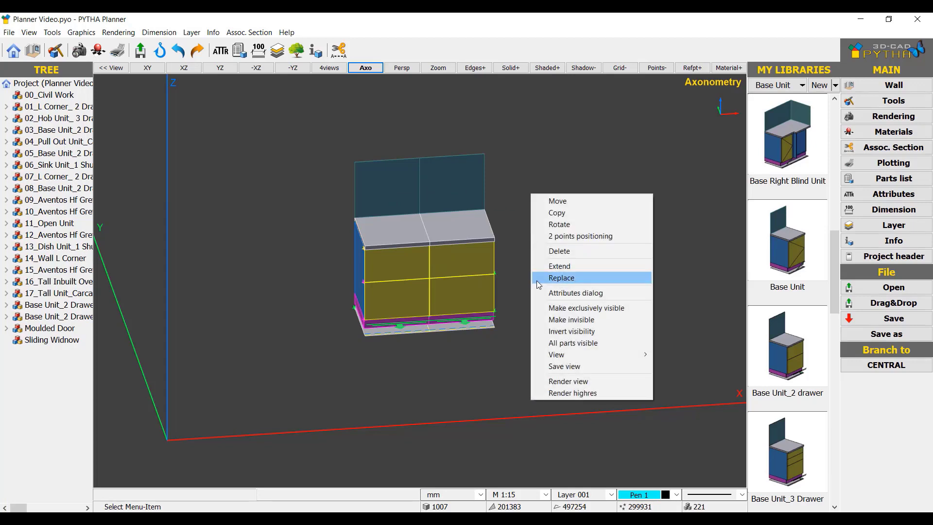
{"action": "left_click", "coordinate": [568, 254]}
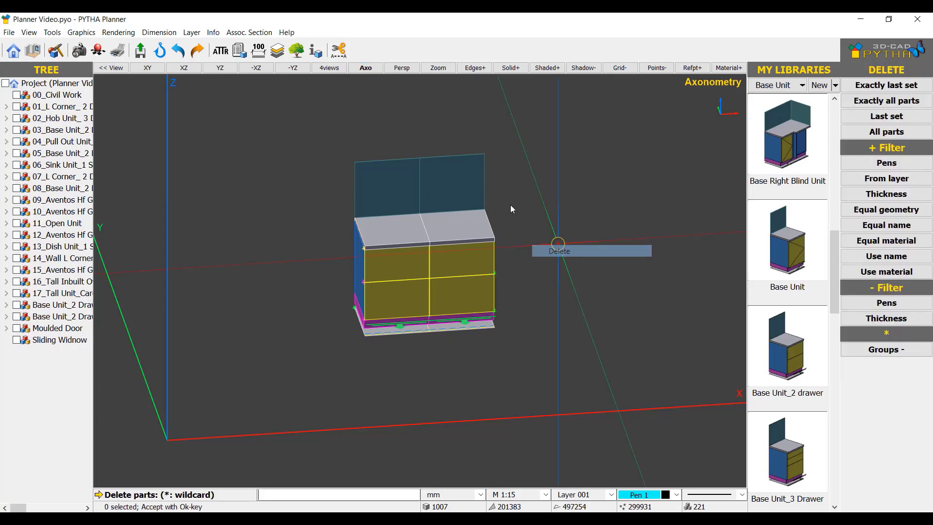
{"action": "left_click", "coordinate": [423, 183]}
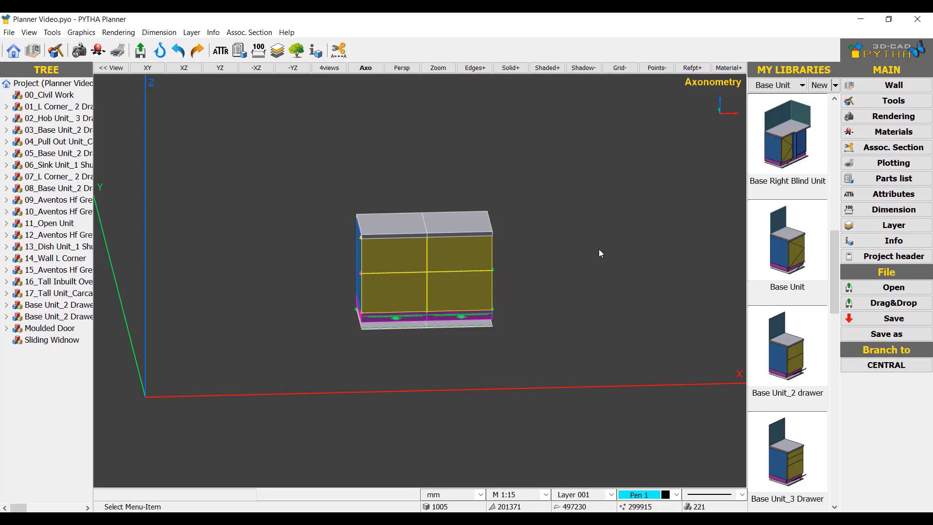
- Extend the worktop's left end by 400 mm using a distance of -400,0,0
{"action": "right_click", "coordinate": [383, 225]}
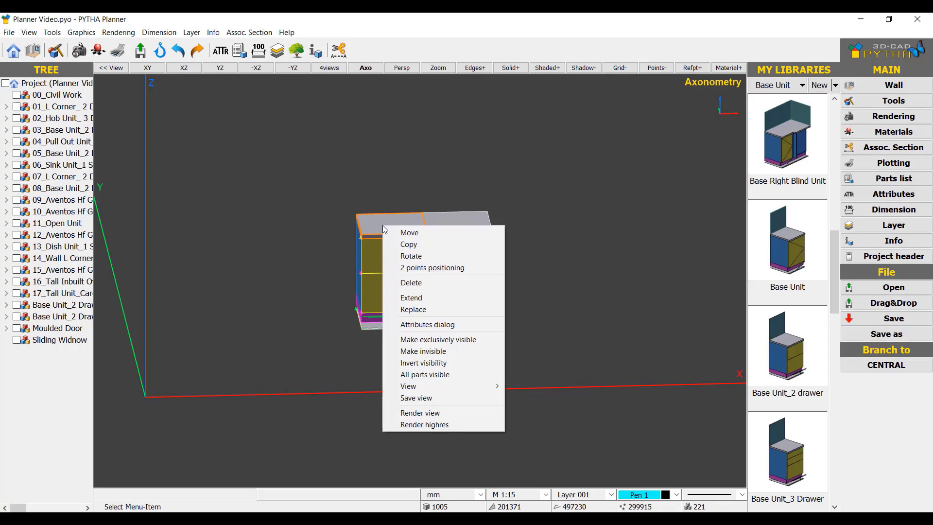
{"action": "left_click", "coordinate": [415, 298]}
{"action": "scroll", "coordinate": [339, 226], "scroll_direction": "up", "scroll_amount": 2}
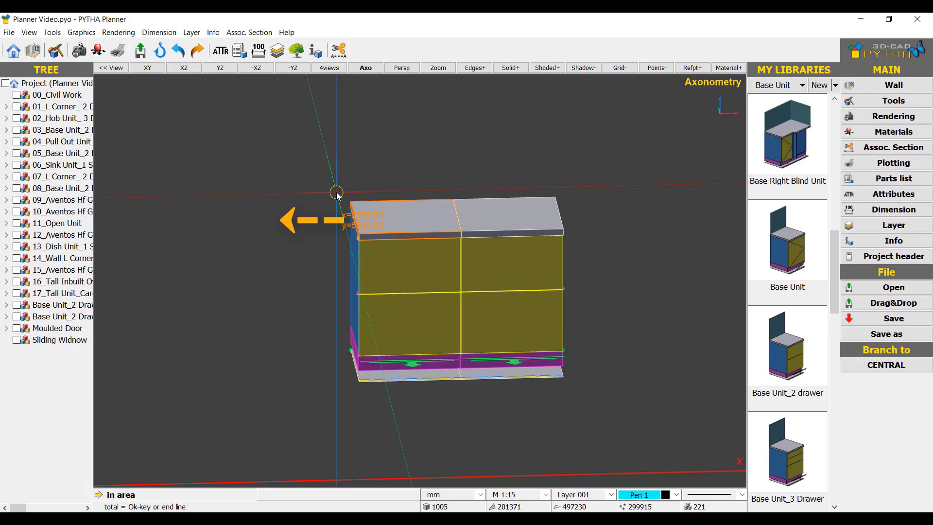
{"action": "left_click", "coordinate": [348, 196]}
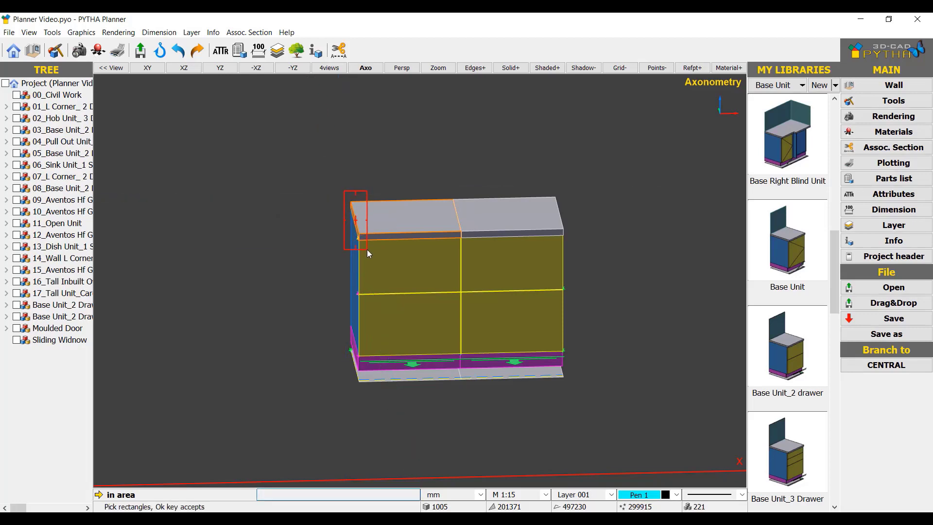
{"action": "key", "text": "Return"}
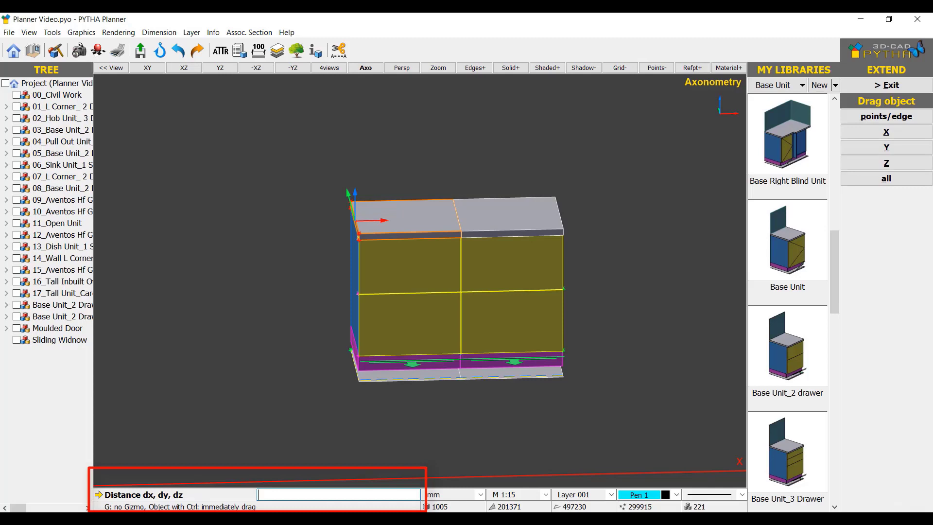
{"action": "type", "text": "+"}
{"action": "key", "text": "BackSpace"}
{"action": "type", "text": "-"}
{"action": "type", "text": "400"}
{"action": "type", "text": ",0"}
{"action": "type", "text": ",0"}
{"action": "key", "text": "Return"}
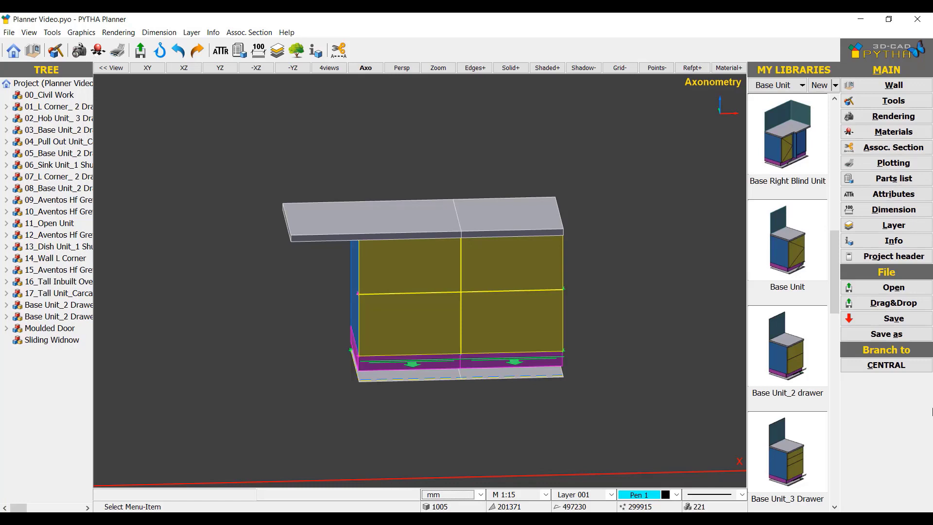
- Extend the right worktop panel's end by 400 mm along X
{"action": "right_click", "coordinate": [668, 161]}
{"action": "left_click", "coordinate": [692, 233]}
{"action": "left_click", "coordinate": [510, 215]}
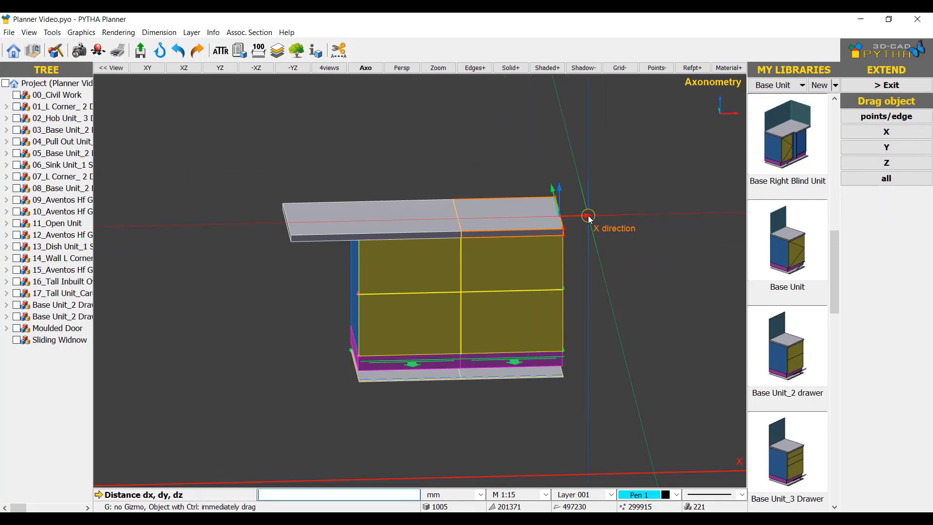
{"action": "left_click", "coordinate": [590, 217]}
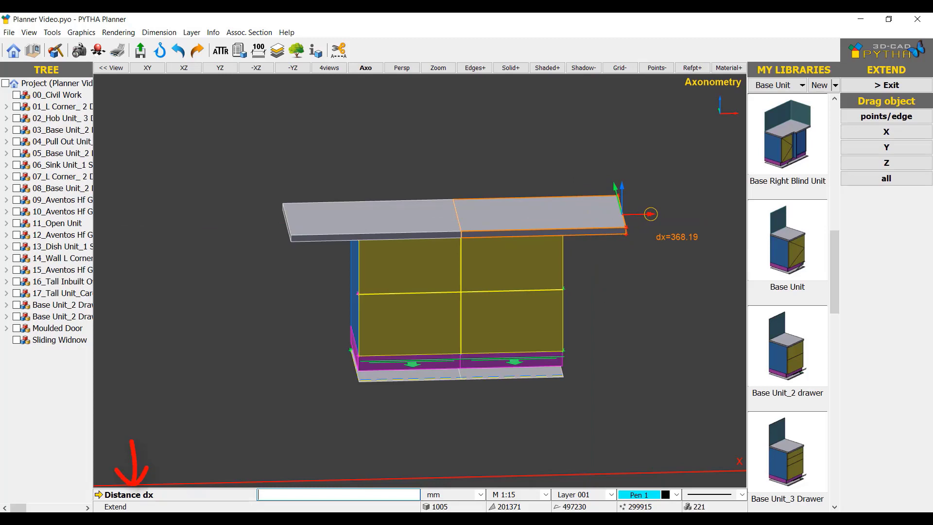
{"action": "type", "text": "400"}
{"action": "key", "text": "Return"}
{"action": "mouse_move", "coordinate": [681, 328]}
{"action": "middle_mouse_down"}
{"action": "mouse_move", "coordinate": [572, 360]}
{"action": "mouse_move", "coordinate": [522, 360]}
{"action": "middle_mouse_up"}
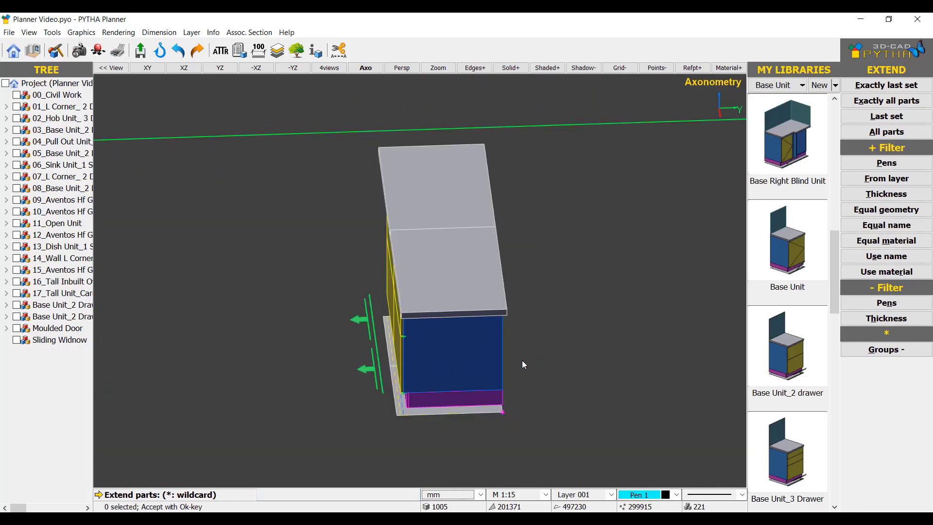
- Stretch the worktop edge with Drag object so it overhangs the island's end
{"action": "left_click", "coordinate": [483, 198]}
{"action": "key", "text": "Return"}
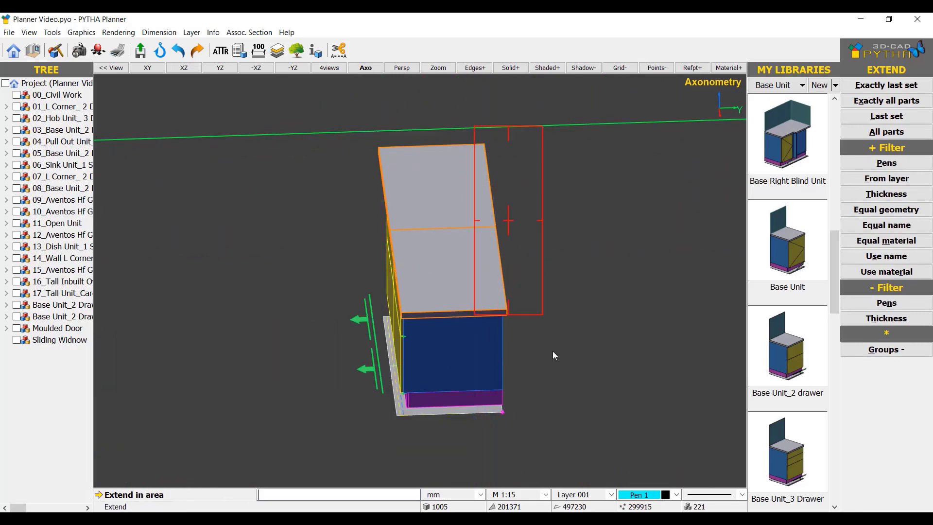
{"action": "left_click", "coordinate": [503, 277]}
{"action": "left_click", "coordinate": [599, 217]}
{"action": "middle_click_drag", "start_coordinate": [472, 280], "coordinate": [555, 263]}
{"action": "scroll", "coordinate": [472, 281], "scroll_direction": "up", "scroll_amount": 3}
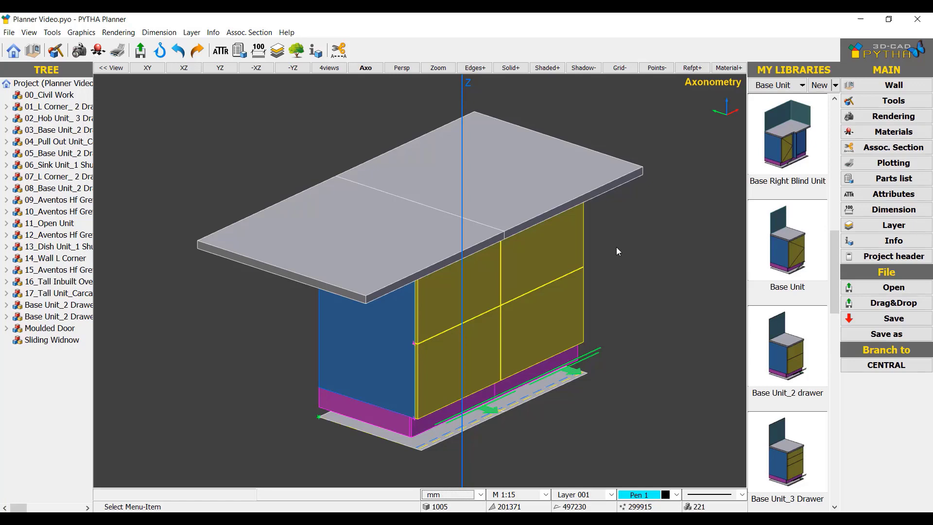
- Switch the My Libraries library list from Base Unit to Savvycube
{"action": "left_click", "coordinate": [801, 86]}
{"action": "left_click", "coordinate": [784, 133]}
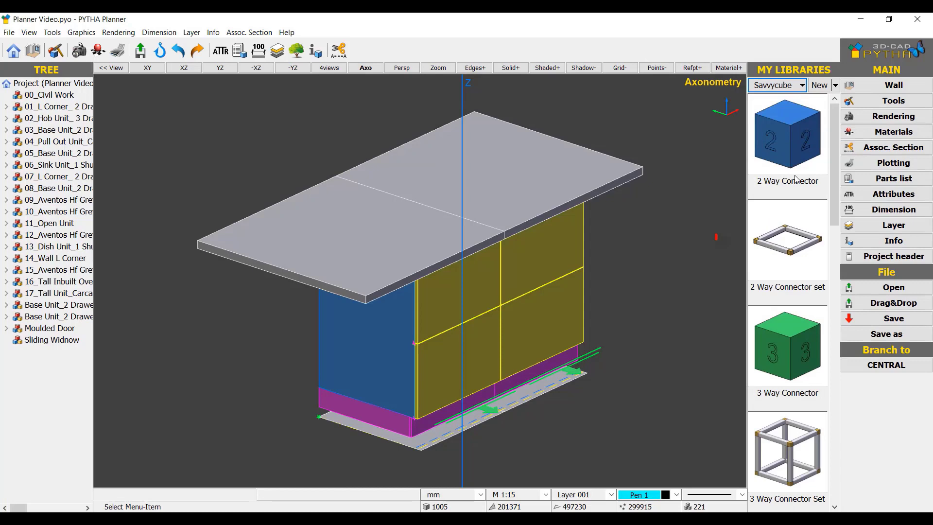
{"action": "scroll", "coordinate": [802, 300], "scroll_direction": "down", "scroll_amount": 3}
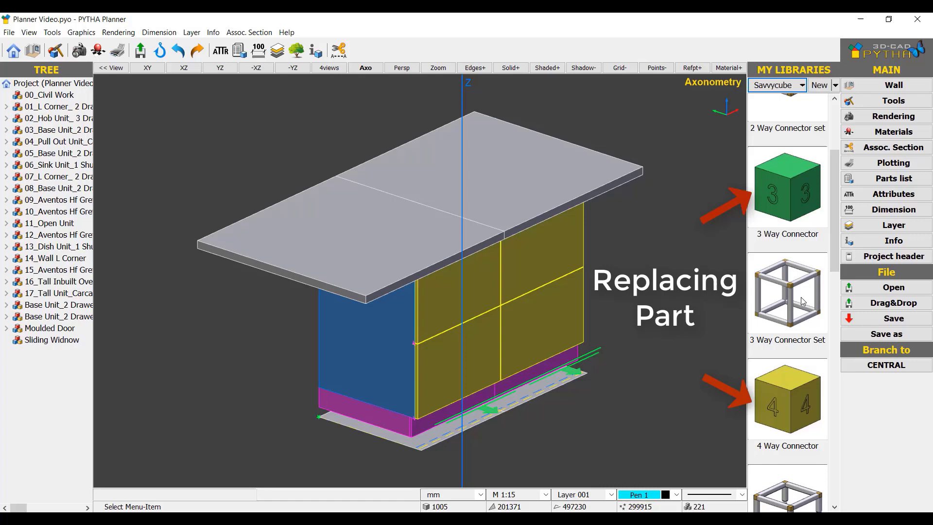
{"action": "scroll", "coordinate": [802, 301], "scroll_direction": "down", "scroll_amount": 2}
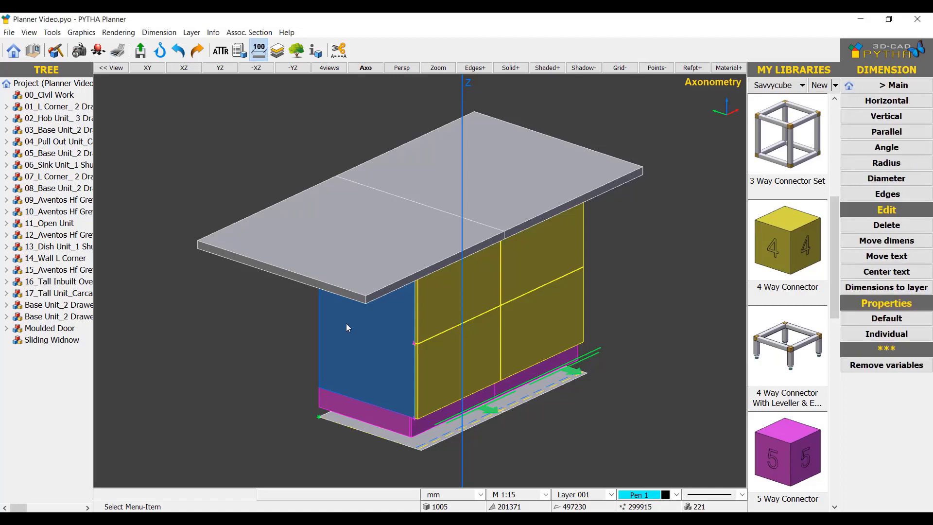
- Measure the cabinet side with point-to-point distance: 562 mm deep, 820 mm tall
{"action": "key", "text": "ctrl+t"}
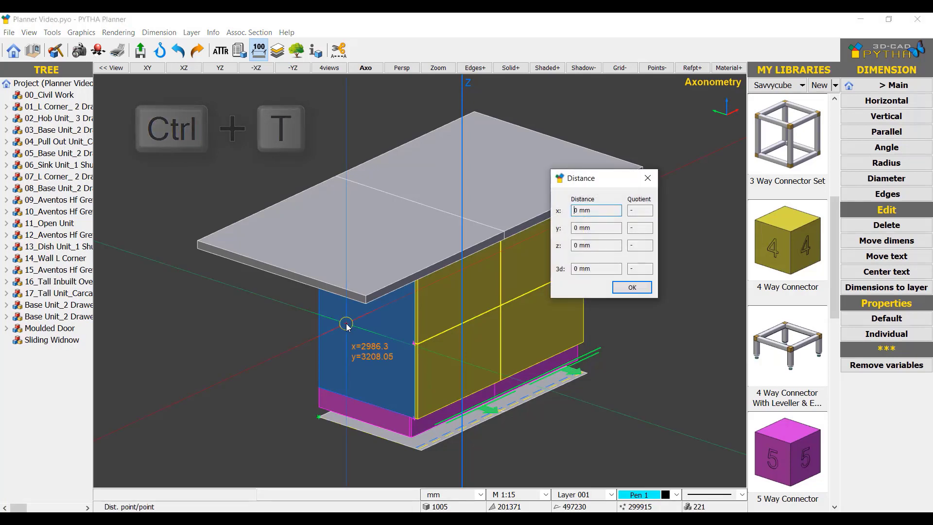
{"action": "left_click", "coordinate": [318, 407]}
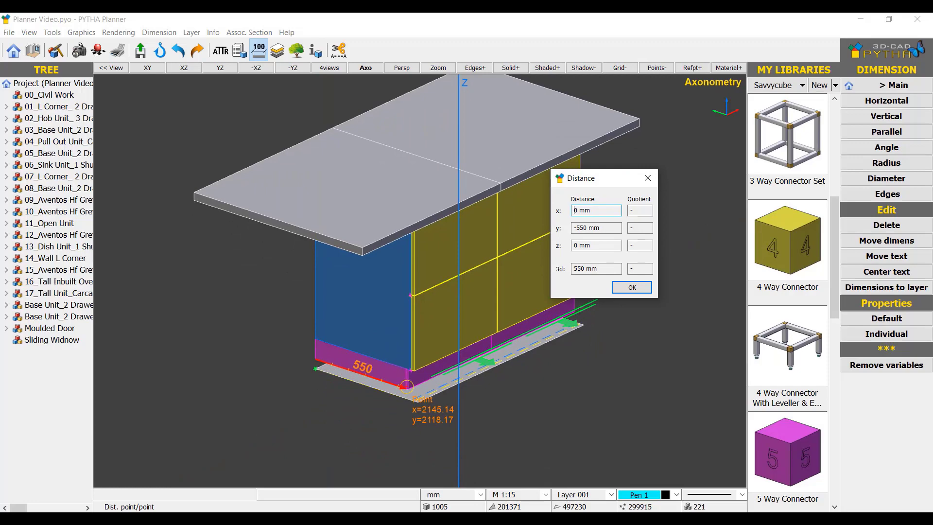
{"action": "scroll", "coordinate": [407, 385], "scroll_direction": "up", "scroll_amount": 2}
{"action": "scroll", "coordinate": [438, 390], "scroll_direction": "up", "scroll_amount": 2}
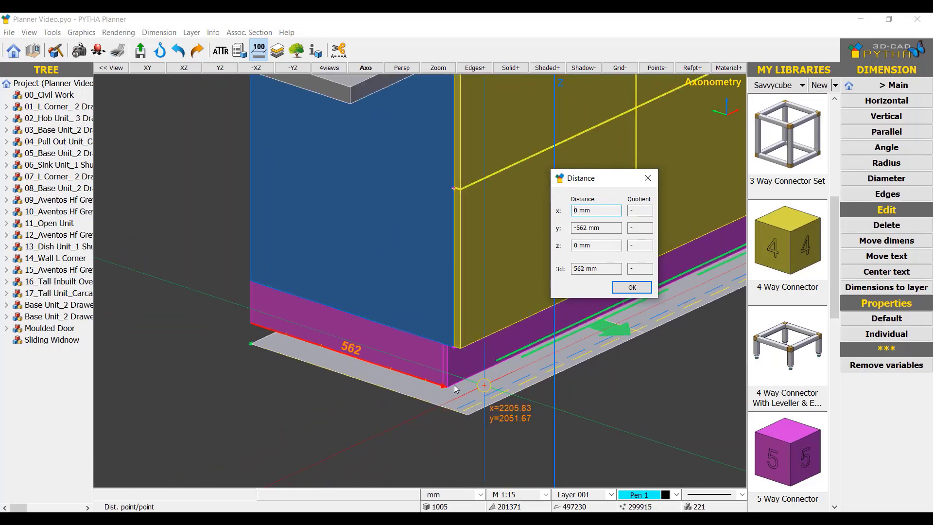
{"action": "scroll", "coordinate": [420, 370], "scroll_direction": "down", "scroll_amount": 1}
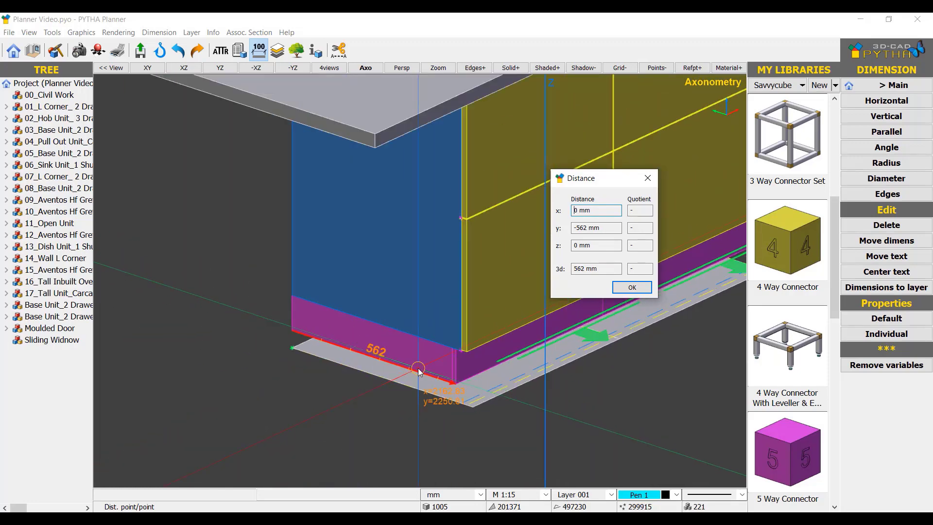
{"action": "left_click", "coordinate": [419, 371]}
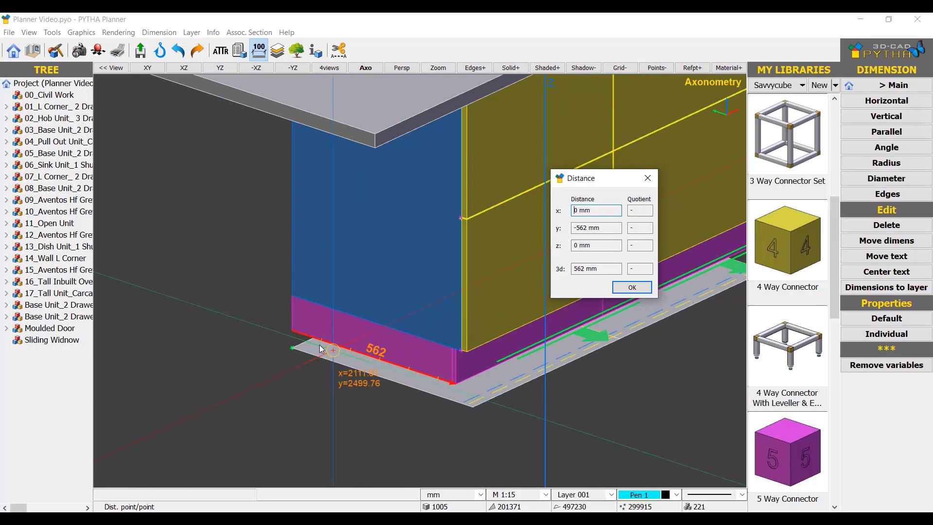
{"action": "scroll", "coordinate": [315, 291], "scroll_direction": "down", "scroll_amount": 3}
{"action": "scroll", "coordinate": [365, 220], "scroll_direction": "down", "scroll_amount": 1}
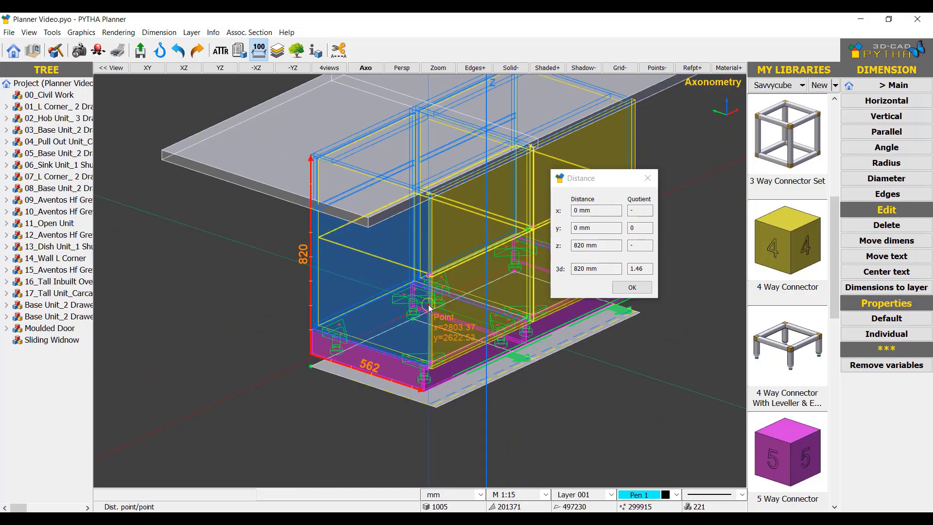
{"action": "key", "text": "Escape"}
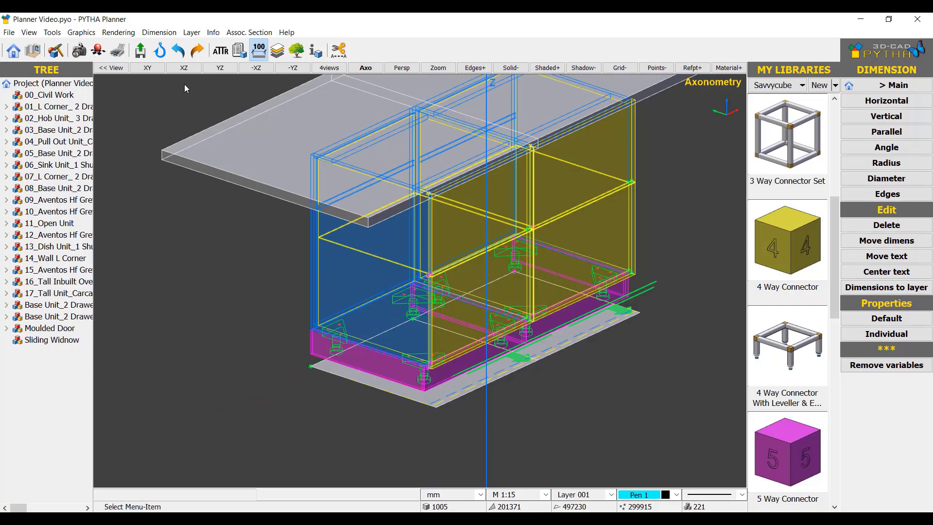
- Place a 300 × 562 4 Way Connector With Leveller, anchored bottom back right, at the cabinet's left corner
{"action": "left_click", "coordinate": [148, 68]}
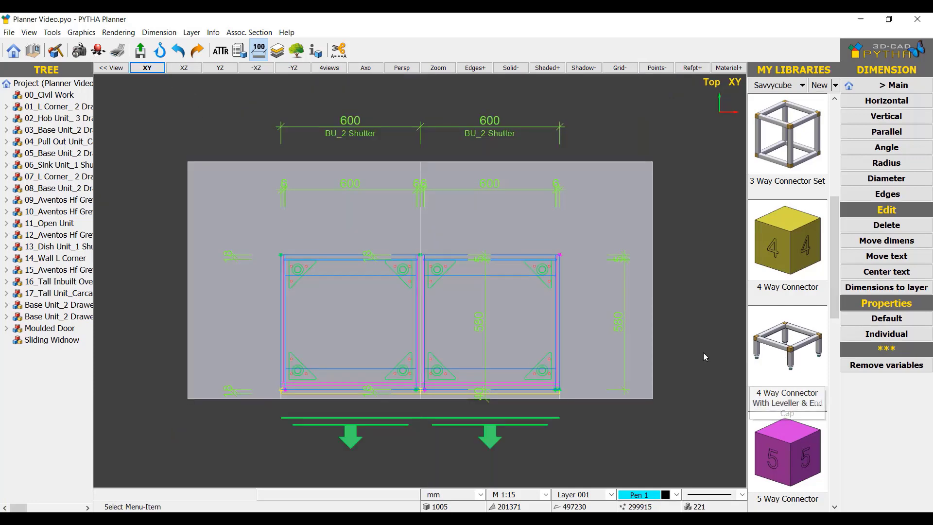
{"action": "double_click", "coordinate": [774, 357]}
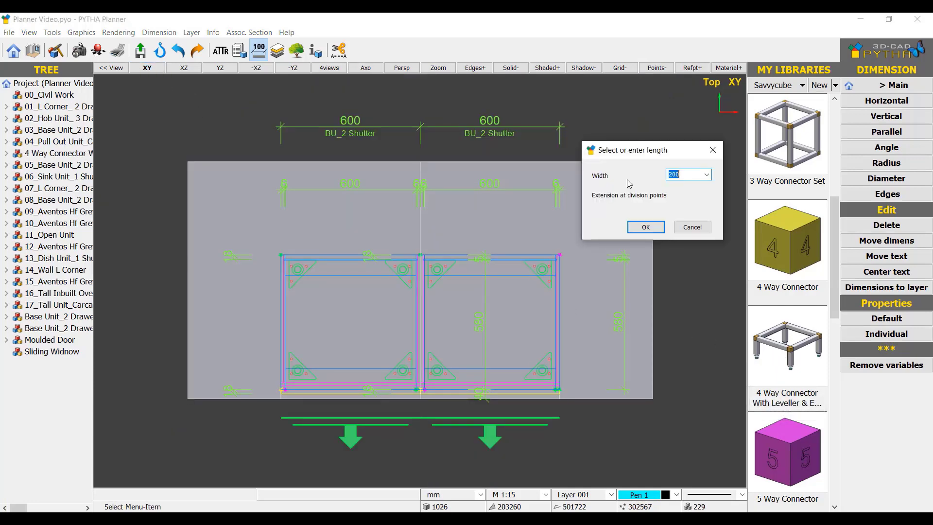
{"action": "type", "text": "3"}
{"action": "key", "text": "Return"}
{"action": "type", "text": "56"}
{"action": "type", "text": "0"}
{"action": "key", "text": "Return"}
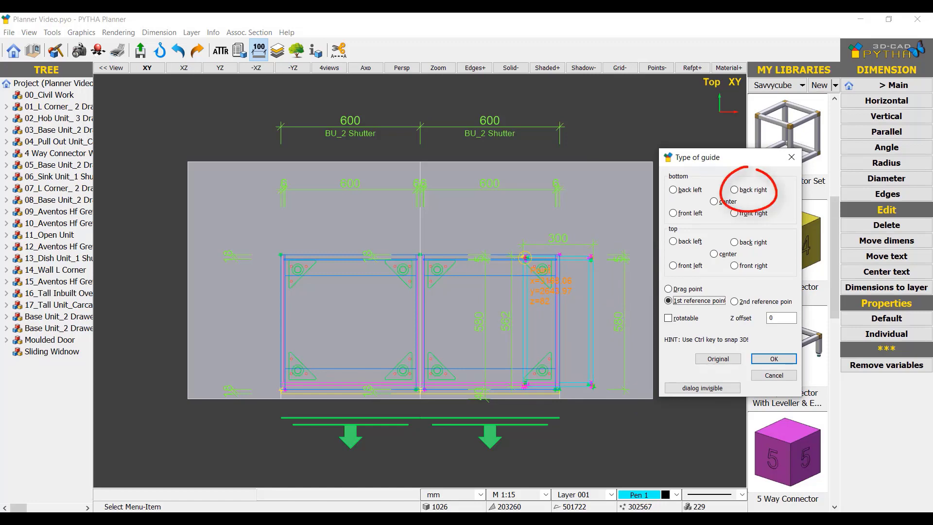
{"action": "left_click", "coordinate": [735, 189]}
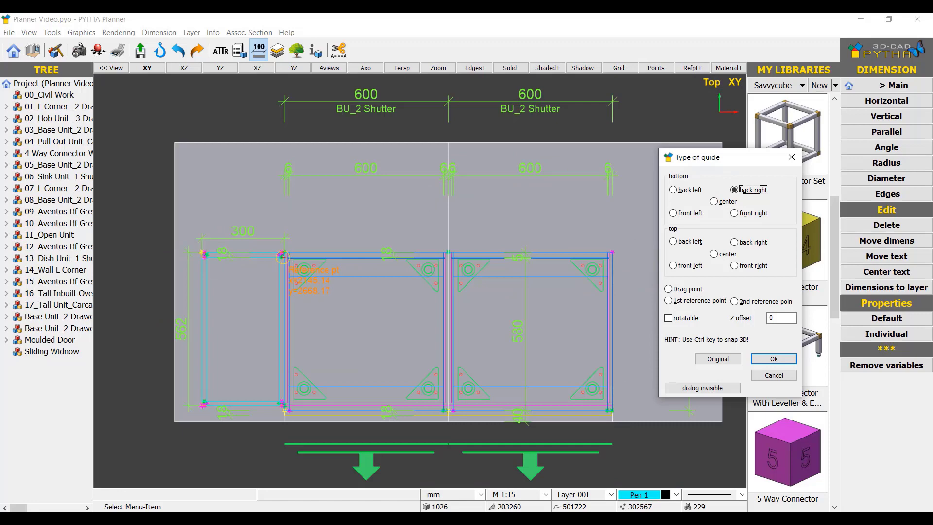
{"action": "scroll", "coordinate": [284, 255], "scroll_direction": "up", "scroll_amount": 5}
{"action": "left_click", "coordinate": [281, 252]}
{"action": "scroll", "coordinate": [282, 255], "scroll_direction": "down", "scroll_amount": 5}
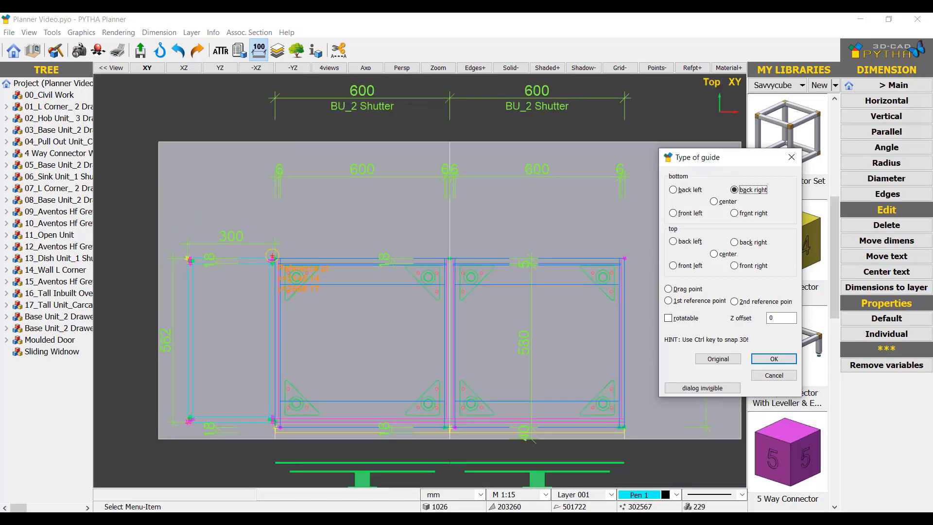
{"action": "key", "text": "Return"}
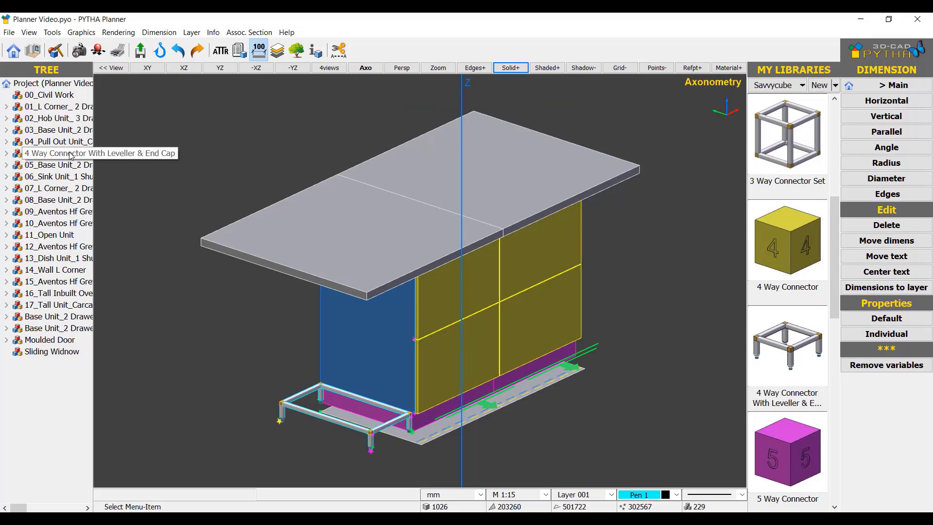
- Insert a 300 × 562 × 258 3 Way Connector Set anchored bottom front left onto the base frame
{"action": "left_click", "coordinate": [149, 68]}
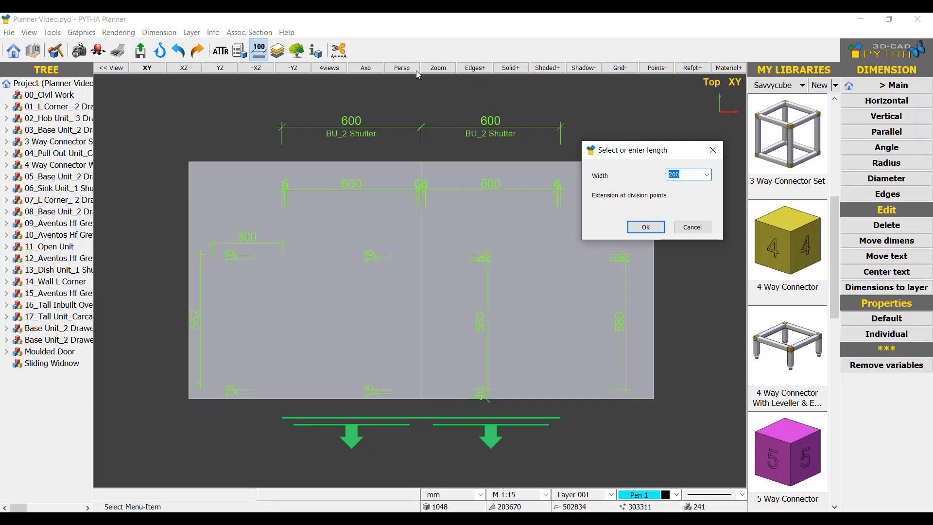
{"action": "left_click", "coordinate": [510, 68]}
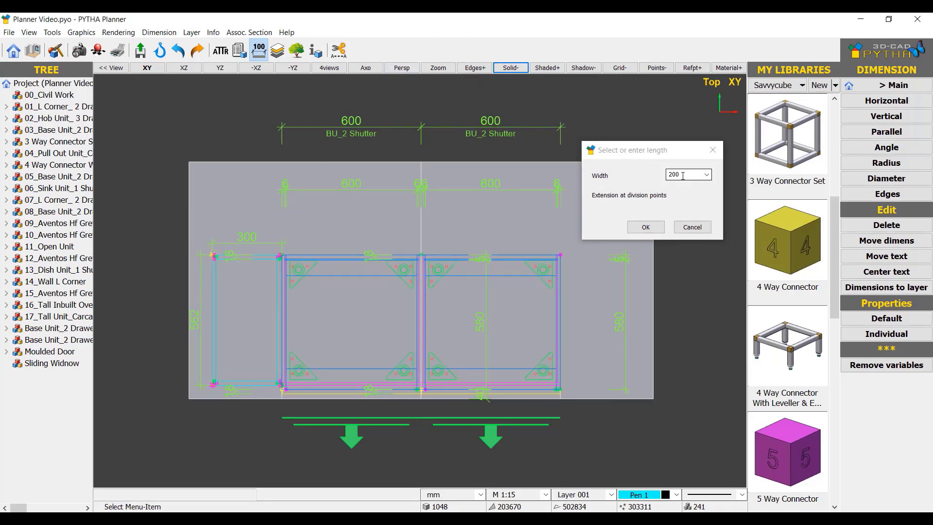
{"action": "left_click", "coordinate": [684, 176]}
{"action": "type", "text": "3"}
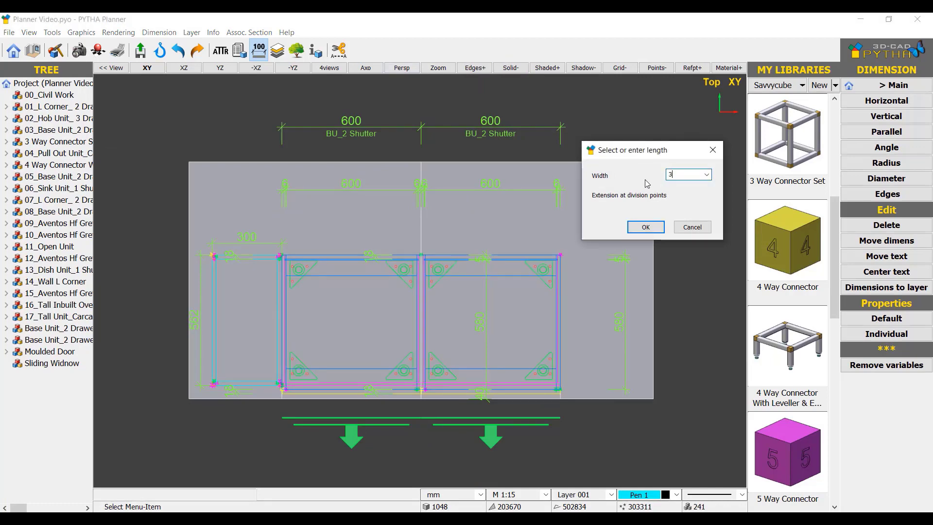
{"action": "key", "text": "Return"}
{"action": "key", "text": "Return"}
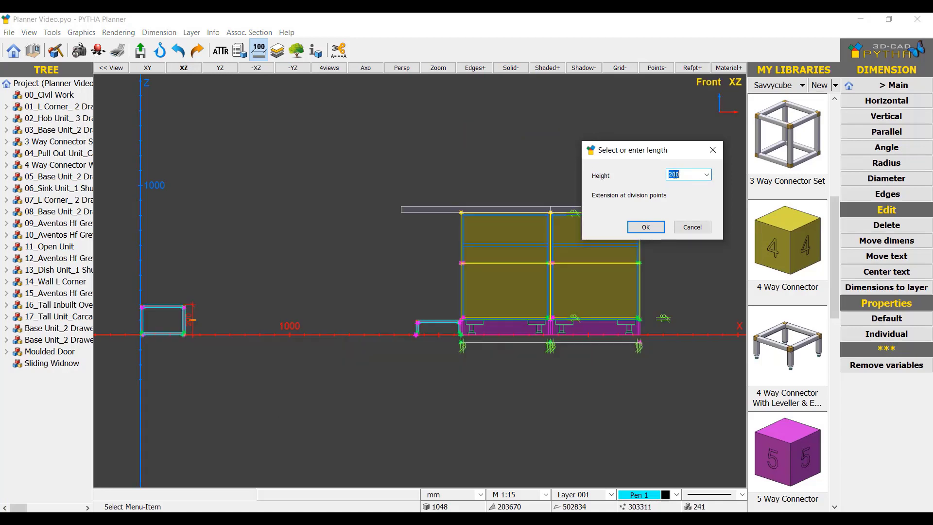
{"action": "type", "text": "258"}
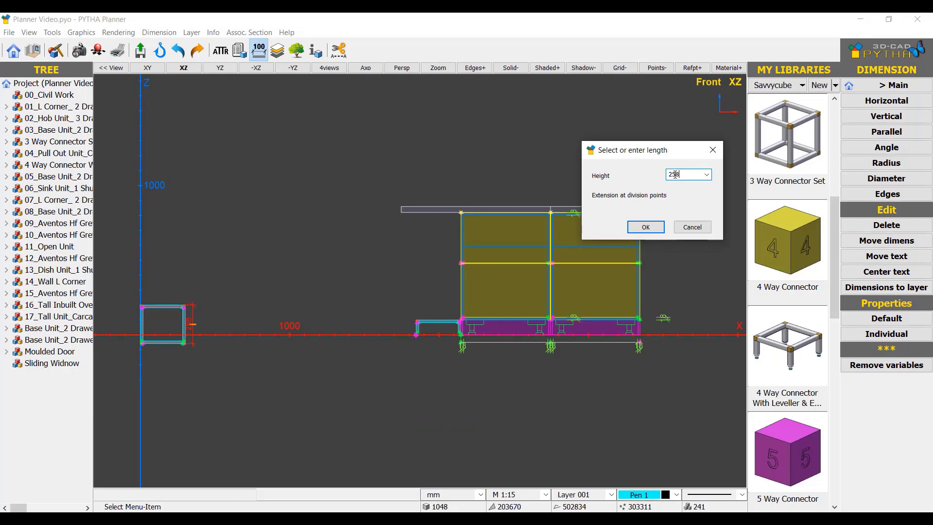
{"action": "left_click", "coordinate": [646, 227]}
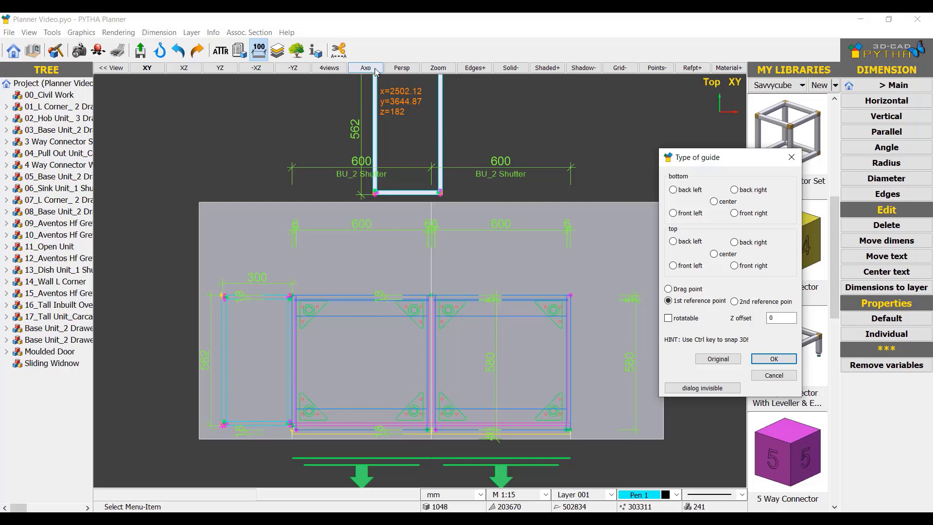
{"action": "left_click", "coordinate": [376, 71]}
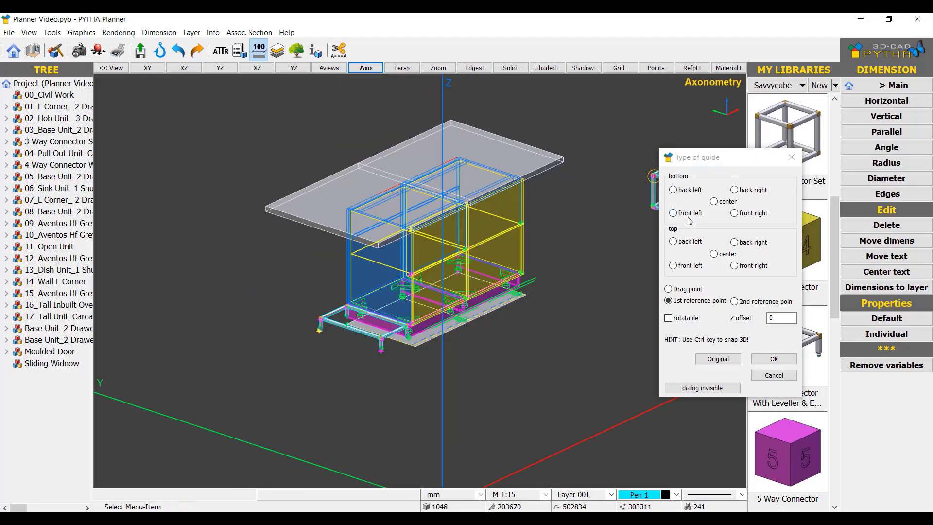
{"action": "left_click", "coordinate": [673, 213]}
{"action": "scroll", "coordinate": [368, 330], "scroll_direction": "up", "scroll_amount": 6}
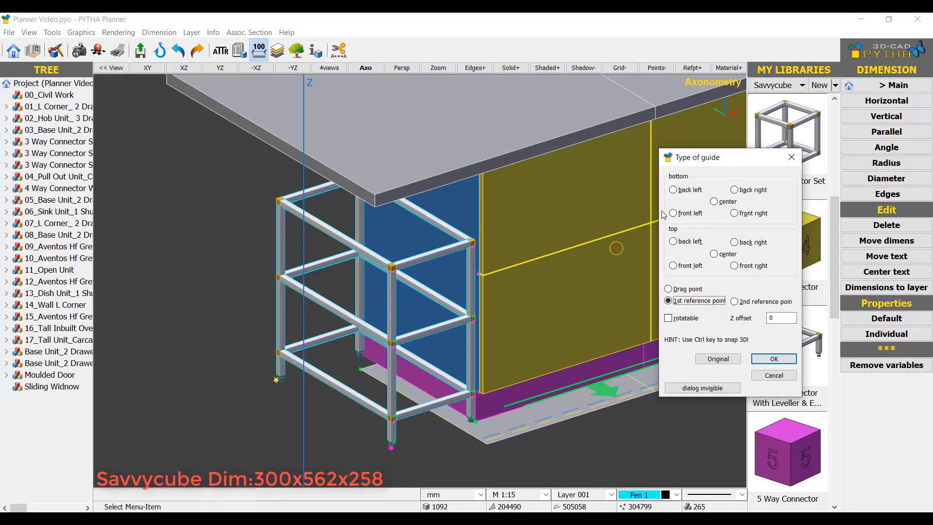
{"action": "scroll", "coordinate": [294, 303], "scroll_direction": "down", "scroll_amount": 5}
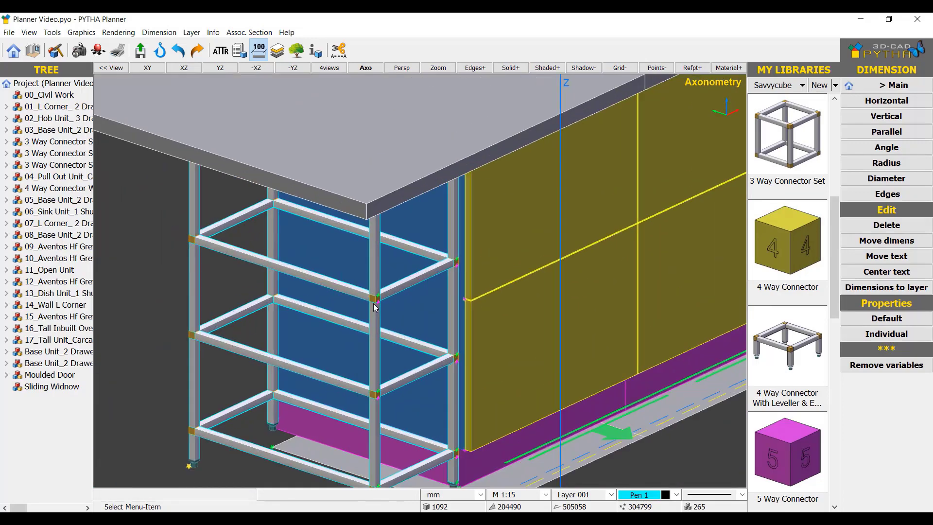
{"action": "scroll", "coordinate": [374, 317], "scroll_direction": "up", "scroll_amount": 6}
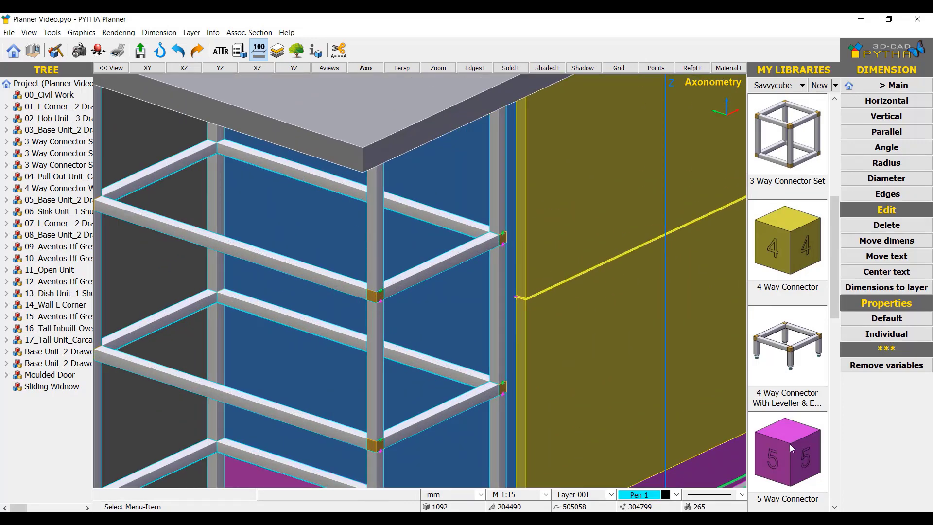
{"action": "scroll", "coordinate": [438, 292], "scroll_direction": "down", "scroll_amount": 5}
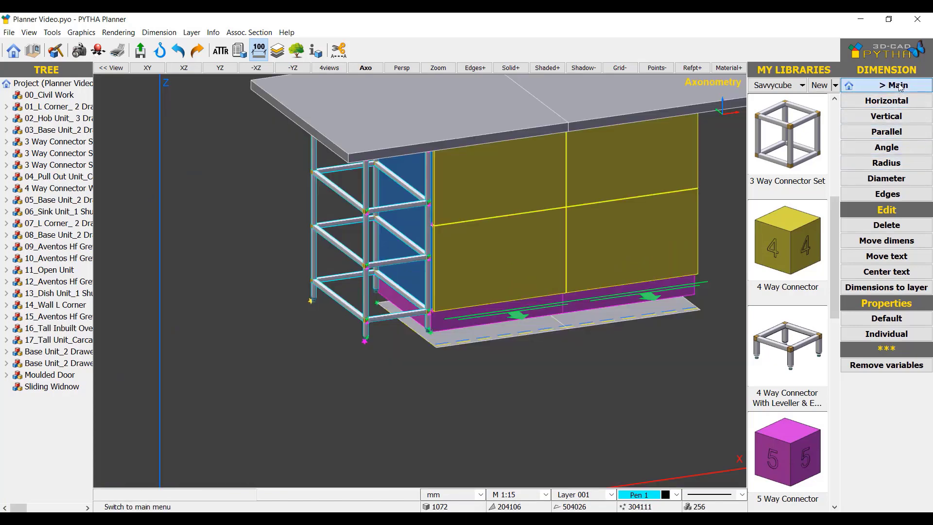
- Replace the frame's dummy connectors, matched by equal geometry, with Savvycube 4 Way Connectors
{"action": "left_click", "coordinate": [901, 86]}
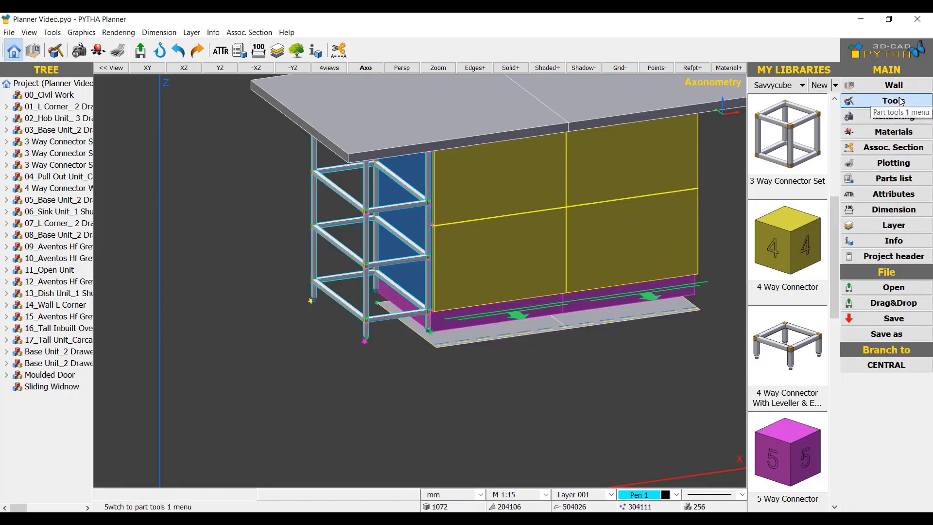
{"action": "left_click", "coordinate": [893, 101]}
{"action": "left_click", "coordinate": [886, 209]}
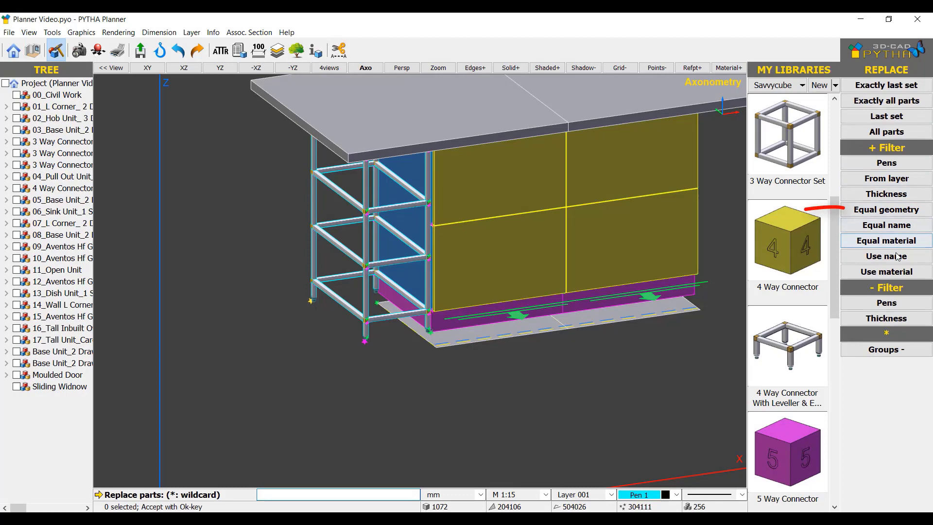
{"action": "left_click", "coordinate": [887, 209]}
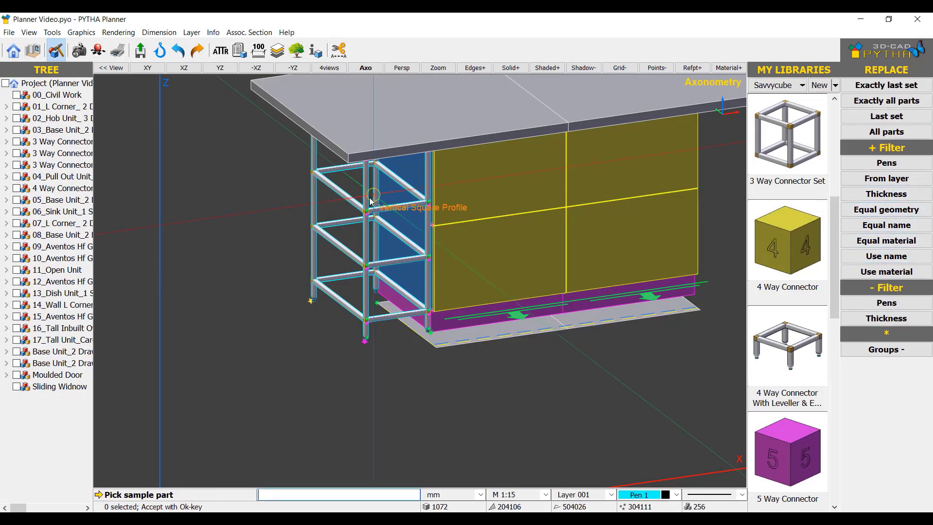
{"action": "scroll", "coordinate": [390, 215], "scroll_direction": "up", "scroll_amount": 5}
{"action": "left_click", "coordinate": [390, 215]}
{"action": "scroll", "coordinate": [390, 216], "scroll_direction": "down", "scroll_amount": 5}
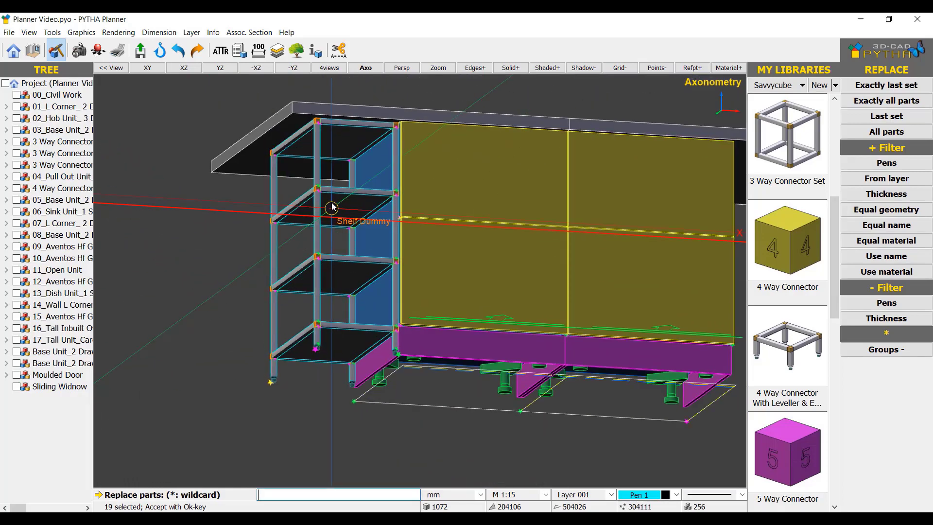
{"action": "scroll", "coordinate": [313, 141], "scroll_direction": "up", "scroll_amount": 4}
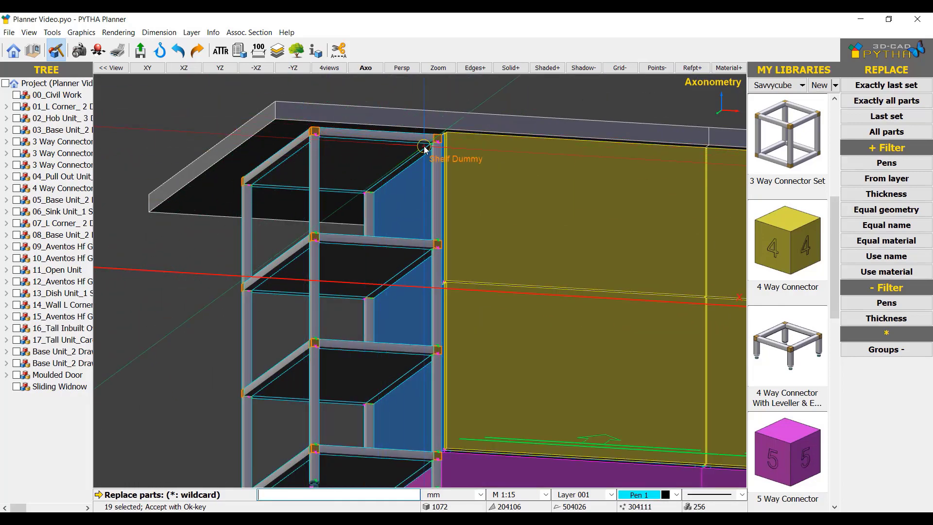
{"action": "scroll", "coordinate": [430, 144], "scroll_direction": "up", "scroll_amount": 4}
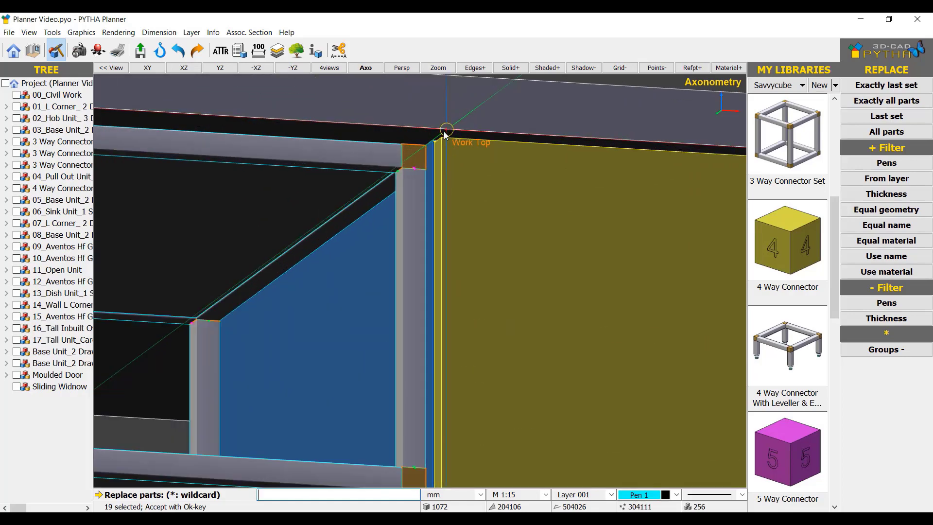
{"action": "scroll", "coordinate": [419, 150], "scroll_direction": "up", "scroll_amount": 2}
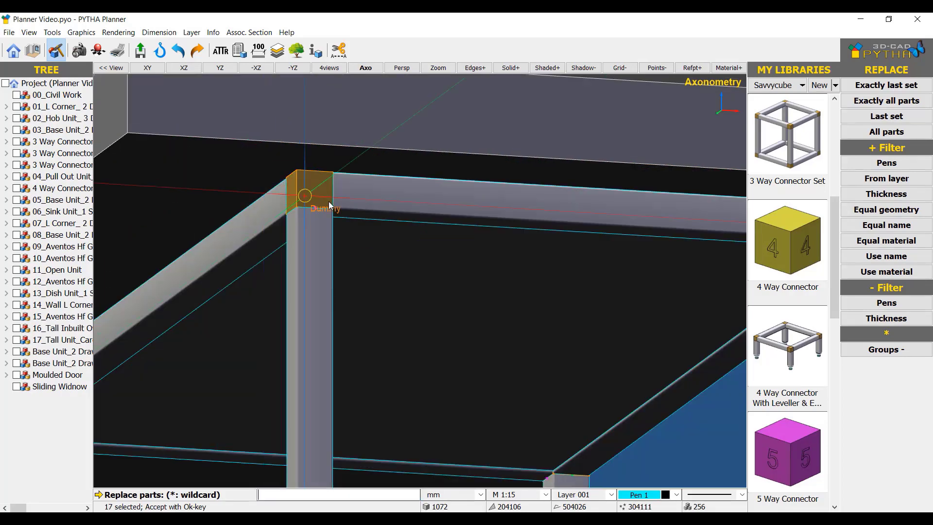
{"action": "scroll", "coordinate": [417, 156], "scroll_direction": "down", "scroll_amount": 4}
{"action": "scroll", "coordinate": [431, 141], "scroll_direction": "up", "scroll_amount": 4}
{"action": "scroll", "coordinate": [430, 146], "scroll_direction": "down", "scroll_amount": 4}
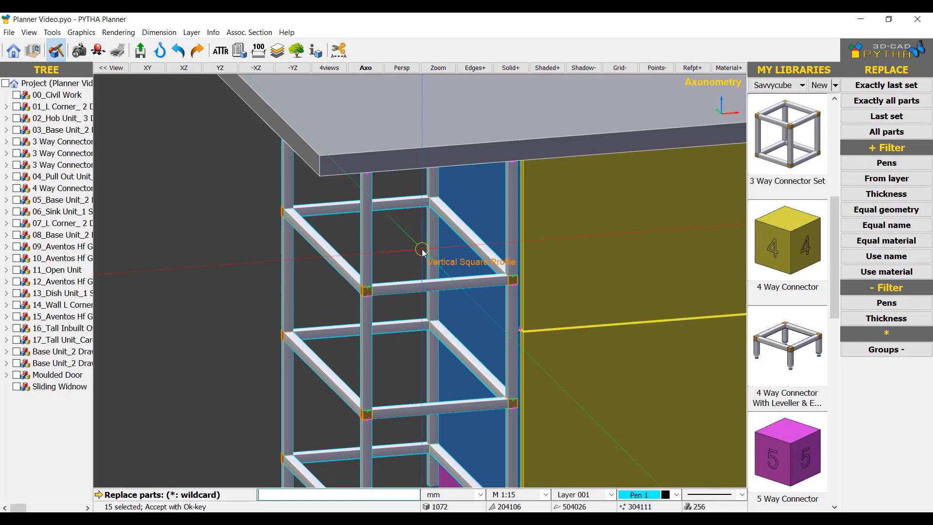
{"action": "key", "text": "Return"}
{"action": "scroll", "coordinate": [420, 247], "scroll_direction": "down", "scroll_amount": 5}
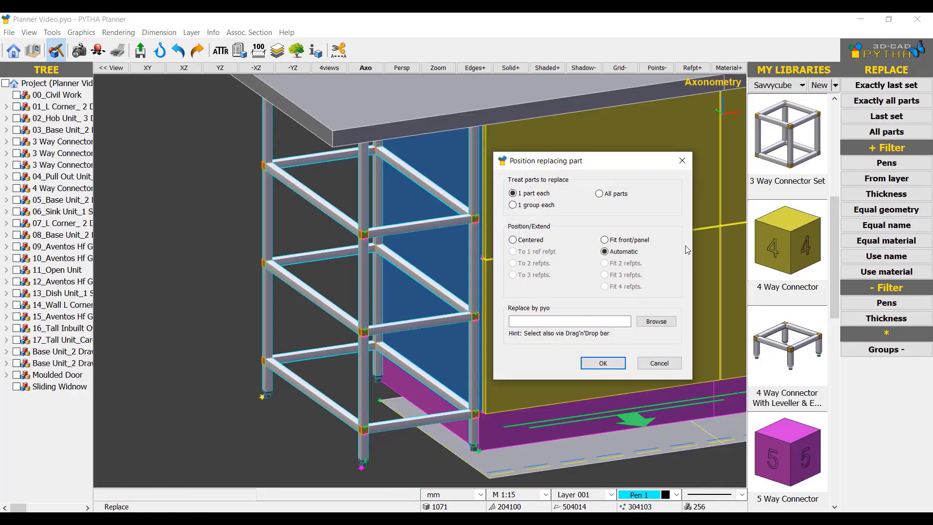
{"action": "left_click", "coordinate": [787, 248]}
{"action": "scroll", "coordinate": [440, 423], "scroll_direction": "up", "scroll_amount": 3}
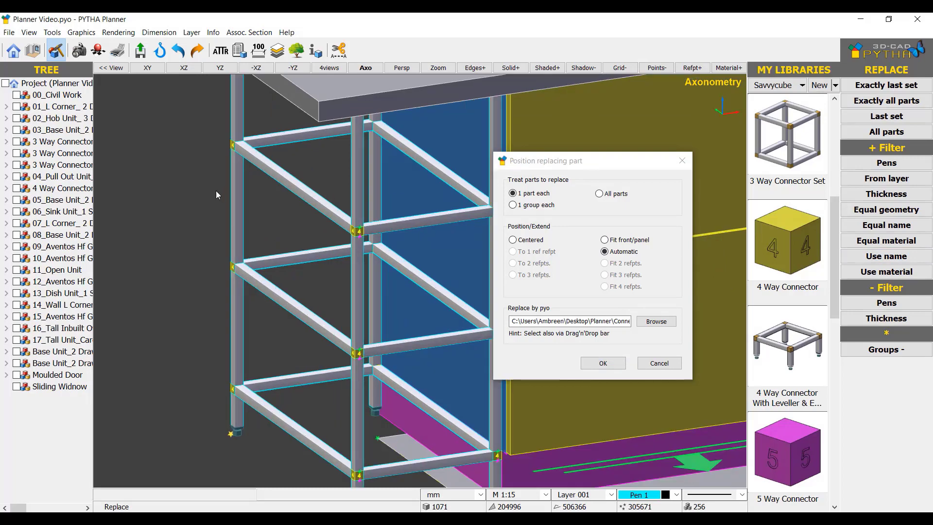
{"action": "scroll", "coordinate": [216, 190], "scroll_direction": "down", "scroll_amount": 3}
{"action": "scroll", "coordinate": [361, 221], "scroll_direction": "up", "scroll_amount": 4}
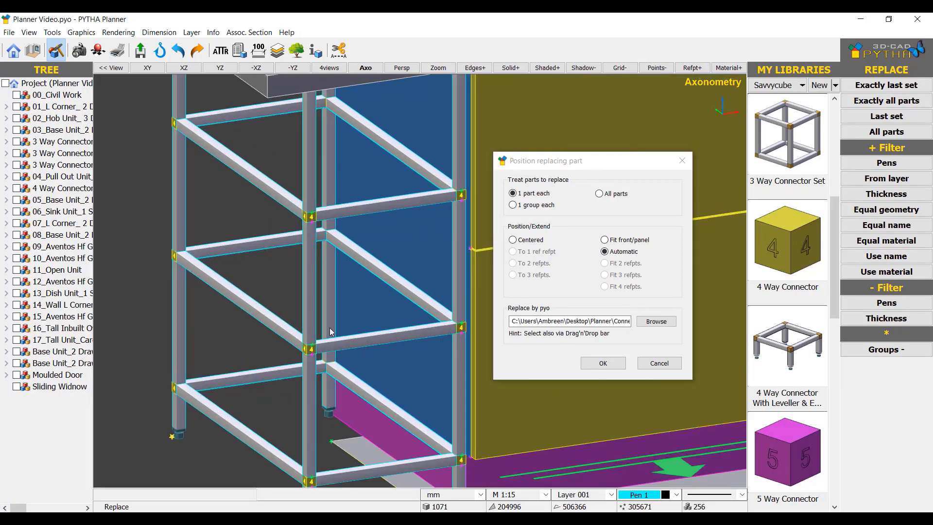
{"action": "left_click", "coordinate": [602, 363]}
{"action": "scroll", "coordinate": [654, 354], "scroll_direction": "down", "scroll_amount": 3}
{"action": "scroll", "coordinate": [654, 354], "scroll_direction": "down", "scroll_amount": 3}
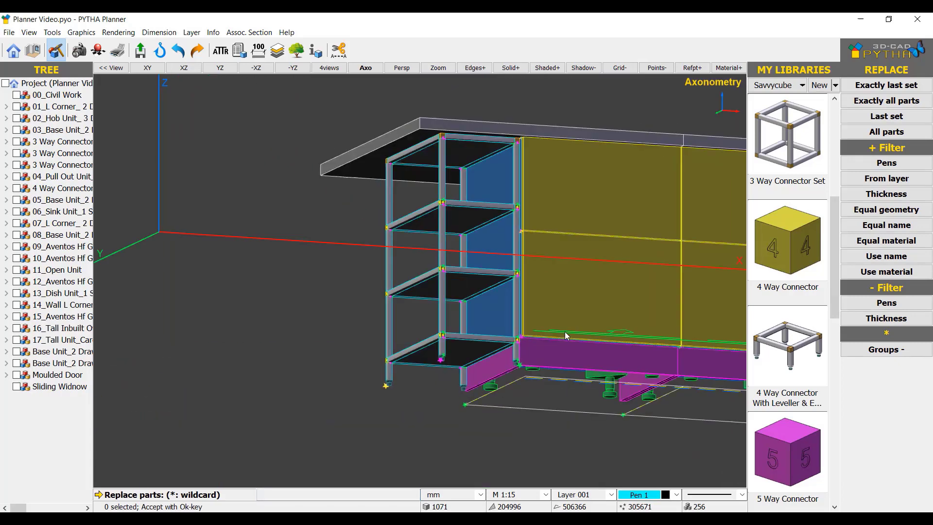
- Select the three top corner dummy connectors for replacement
{"action": "left_click", "coordinate": [472, 138]}
{"action": "scroll", "coordinate": [471, 139], "scroll_direction": "up", "scroll_amount": 5}
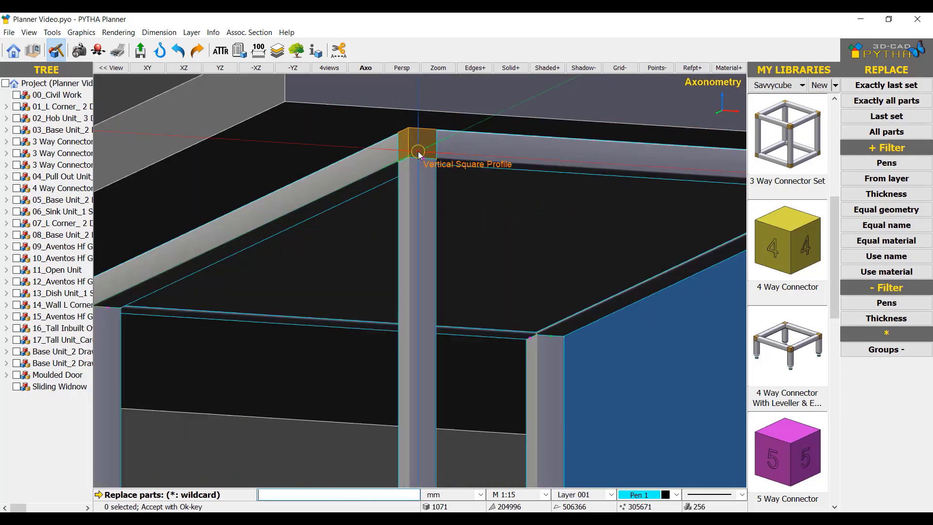
{"action": "scroll", "coordinate": [472, 139], "scroll_direction": "up", "scroll_amount": 3}
{"action": "left_click", "coordinate": [731, 123]}
{"action": "scroll", "coordinate": [448, 290], "scroll_direction": "up", "scroll_amount": 3}
{"action": "left_click", "coordinate": [448, 290]}
{"action": "key", "text": "Return"}
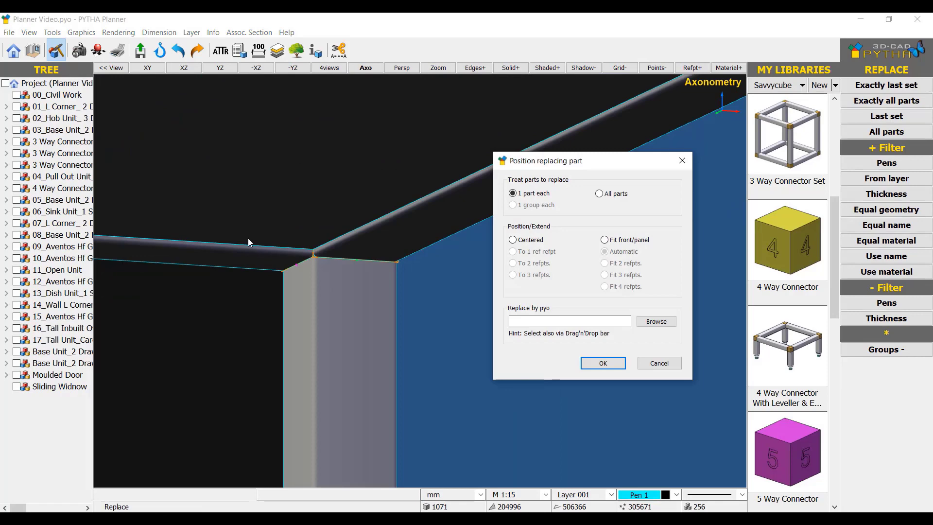
{"action": "scroll", "coordinate": [437, 255], "scroll_direction": "down", "scroll_amount": 5}
- Confirm the 3 Way Connector corner replacement and check a shelf dummy's Part Info
{"action": "left_click", "coordinate": [658, 363]}
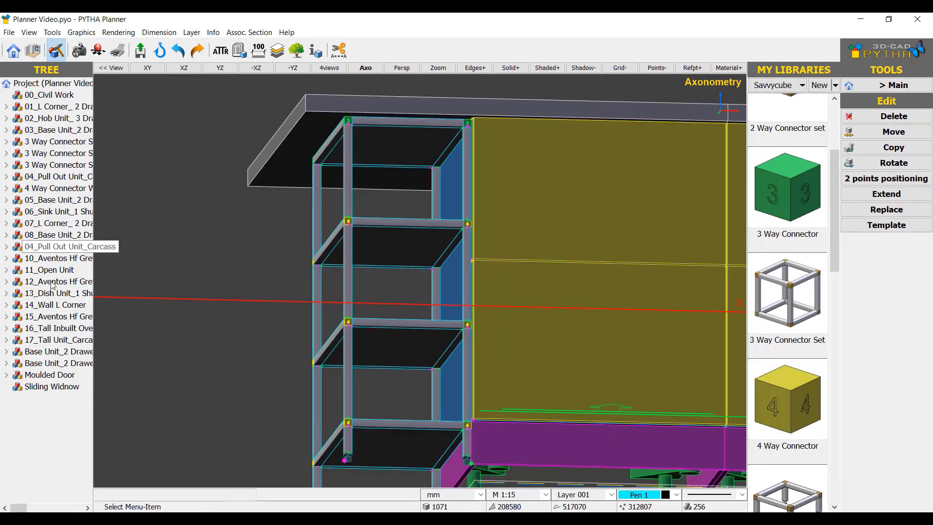
{"action": "double_click", "coordinate": [385, 242]}
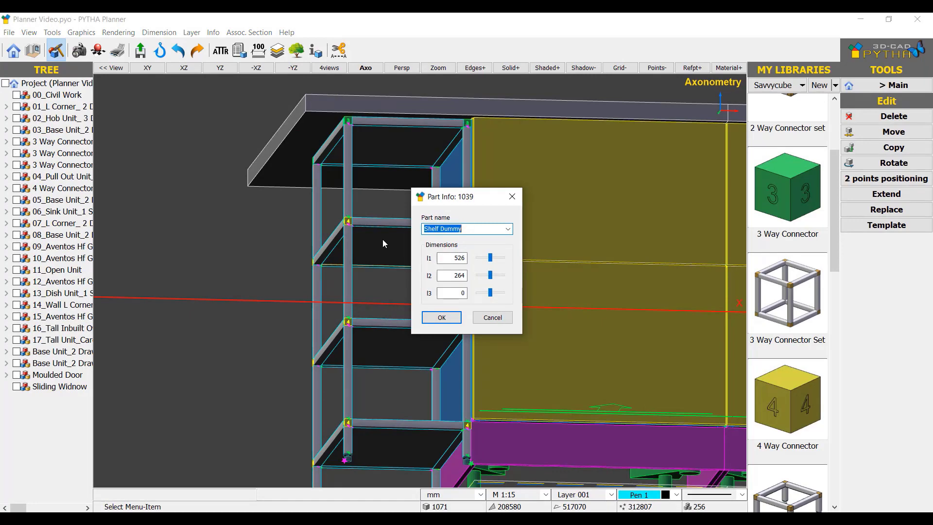
{"action": "key", "text": "Escape"}
- Replace the Shelf Dummy parts with Wooden Shelf panels
{"action": "left_click", "coordinate": [886, 209]}
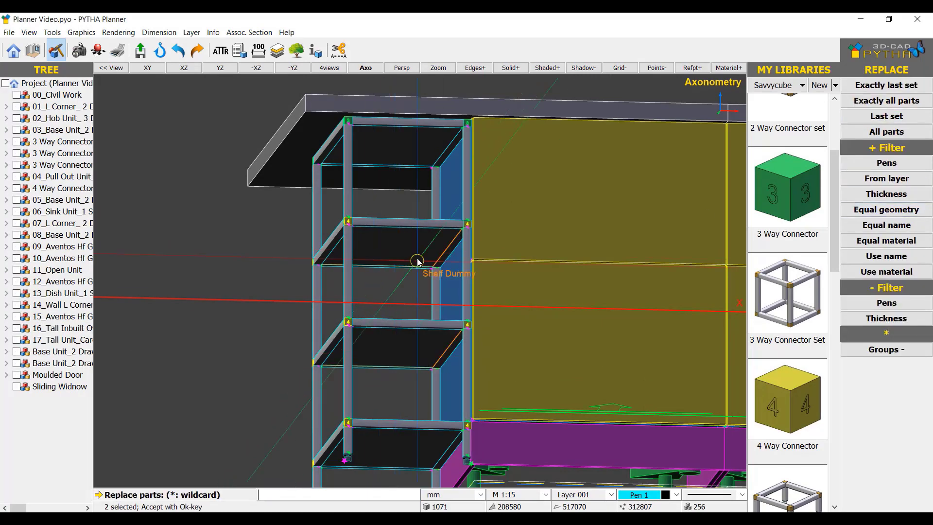
{"action": "scroll", "coordinate": [437, 256], "scroll_direction": "up", "scroll_amount": 3}
{"action": "left_click", "coordinate": [451, 183]}
{"action": "scroll", "coordinate": [788, 292], "scroll_direction": "down", "scroll_amount": 5}
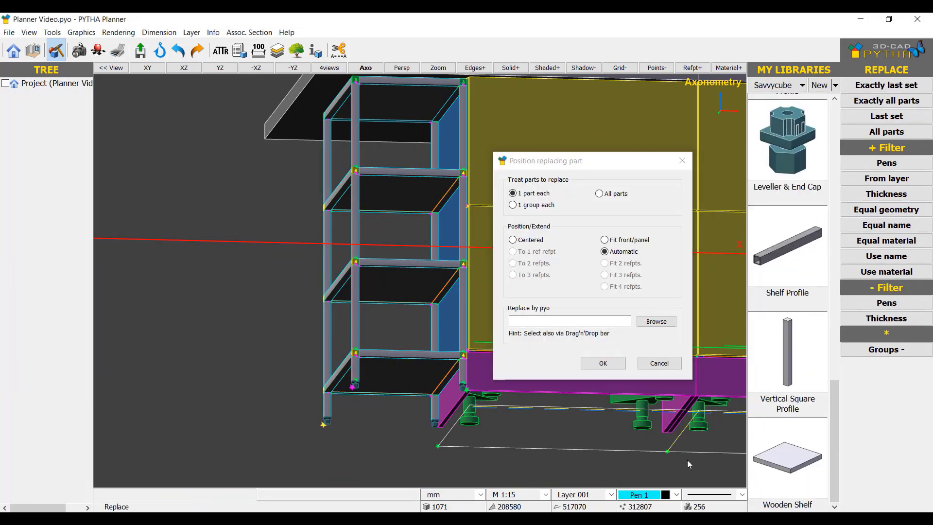
{"action": "key", "text": "Escape"}
{"action": "scroll", "coordinate": [561, 375], "scroll_direction": "down", "scroll_amount": 3}
{"action": "middle_click_drag", "start_coordinate": [617, 355], "coordinate": [495, 225]}
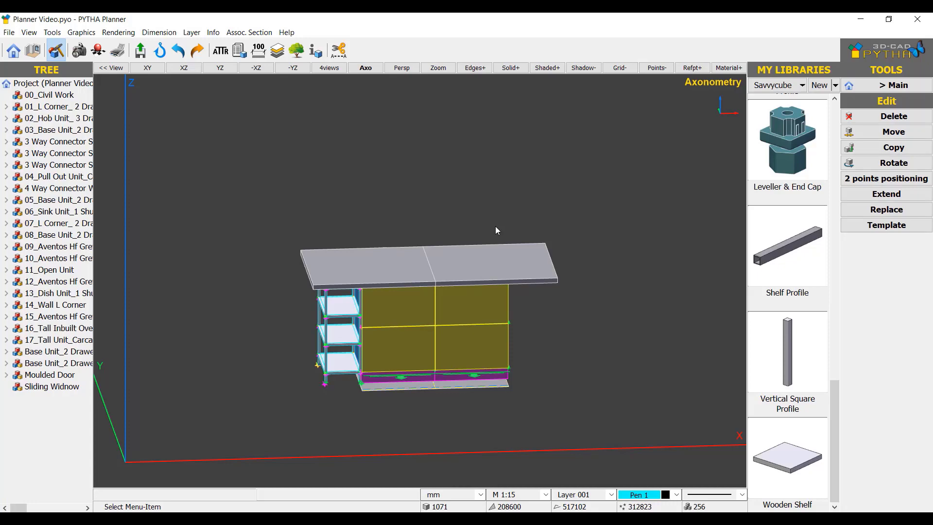
- Replace the cabinet front dummies with red Shutters library drawer fronts
{"action": "left_click", "coordinate": [886, 210]}
{"action": "left_click", "coordinate": [459, 306]}
{"action": "left_click", "coordinate": [780, 85]}
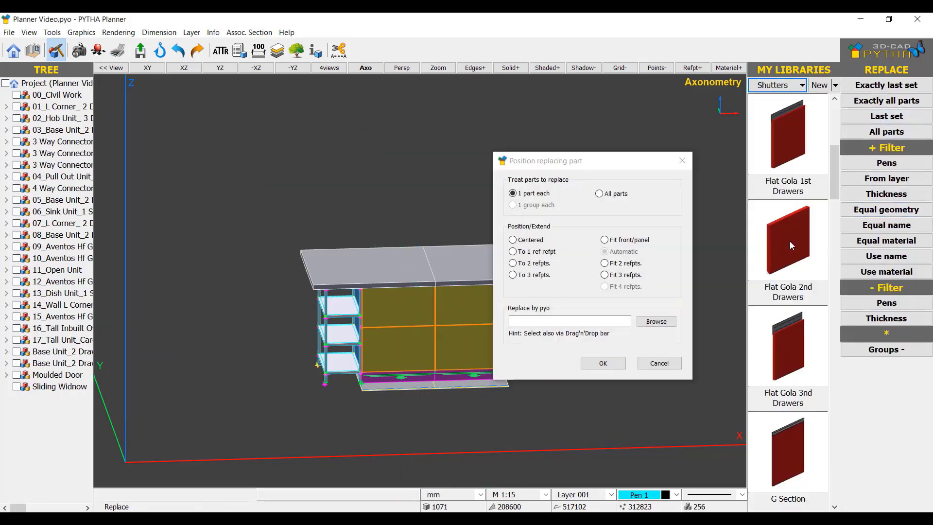
{"action": "left_click", "coordinate": [603, 364]}
- Rename the two Base Unit groups with the prefixes 18_ and 19_
{"action": "right_click", "coordinate": [58, 351]}
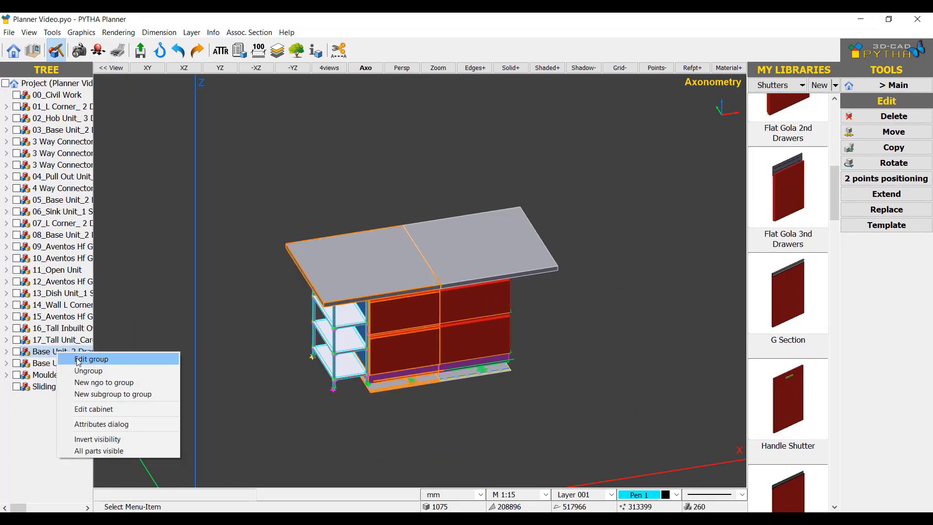
{"action": "left_click", "coordinate": [94, 358]}
{"action": "type", "text": "8"}
{"action": "key", "text": "Return"}
{"action": "right_click", "coordinate": [59, 363]}
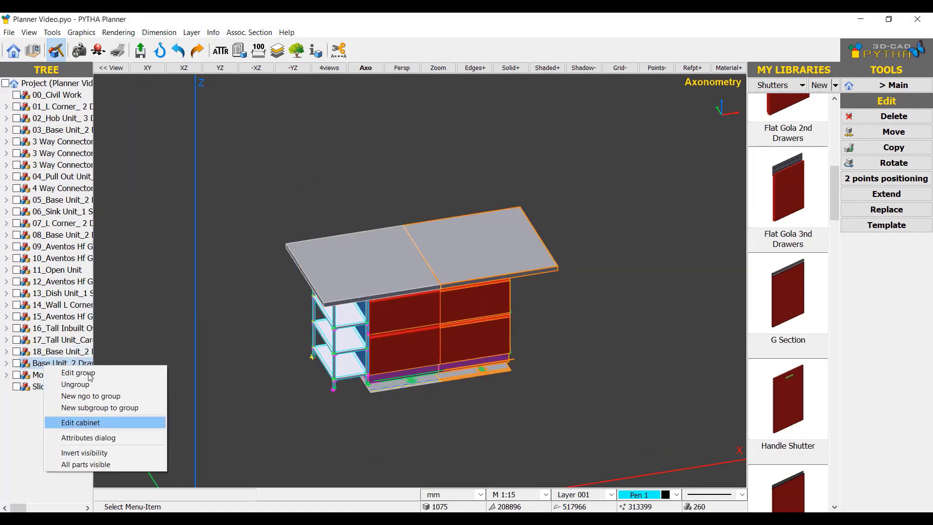
{"action": "left_click", "coordinate": [95, 418]}
{"action": "type", "text": "19_Base Unit_2 Drawer"}
{"action": "key", "text": "Return"}
- Add a new project group named 20_Savvycube
{"action": "right_click", "coordinate": [58, 84]}
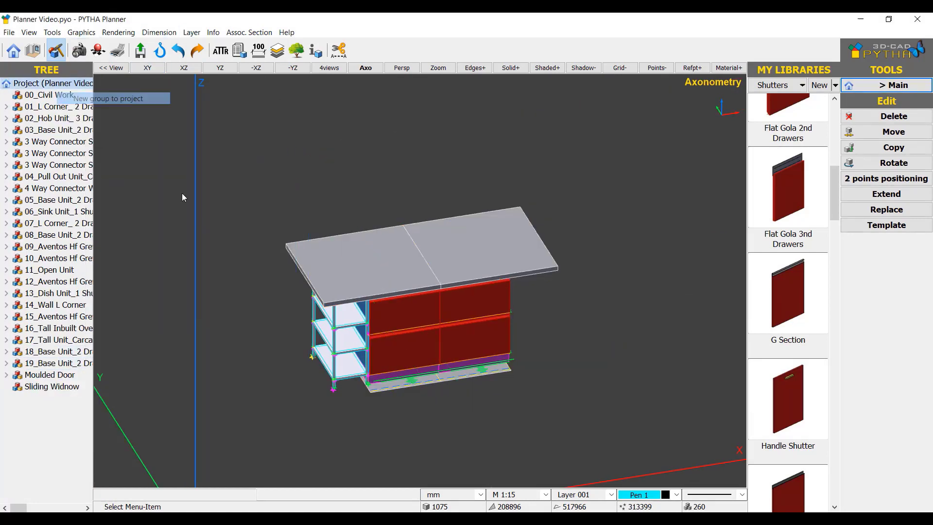
{"action": "left_click", "coordinate": [95, 99]}
{"action": "type", "text": "20_Savvycube"}
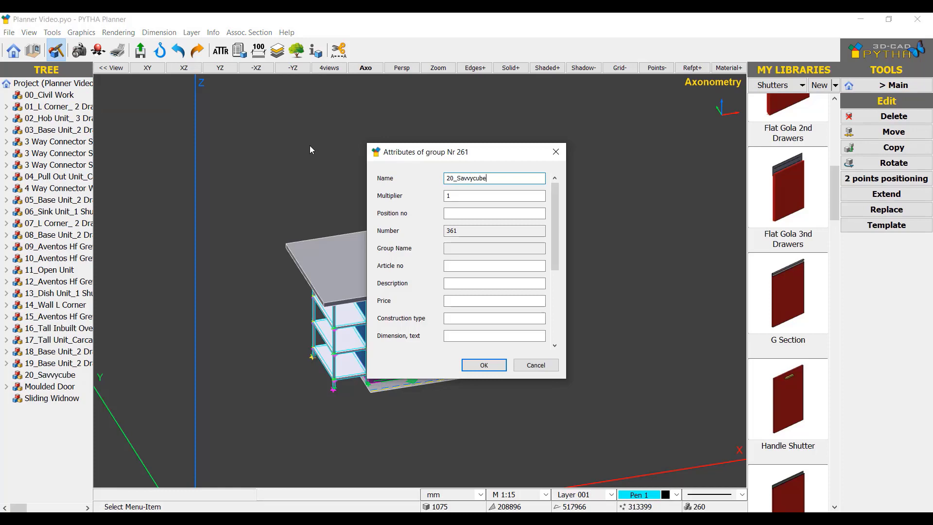
{"action": "key", "text": "Return"}
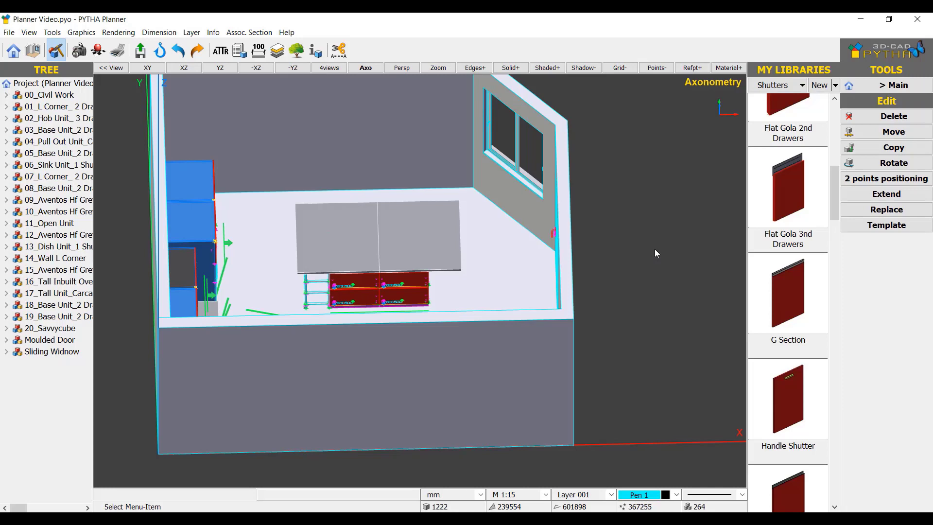
- Orbit to a top-down axonometric view of the whole kitchen with the island
{"action": "middle_click_drag", "start_coordinate": [654, 248], "coordinate": [330, 420]}
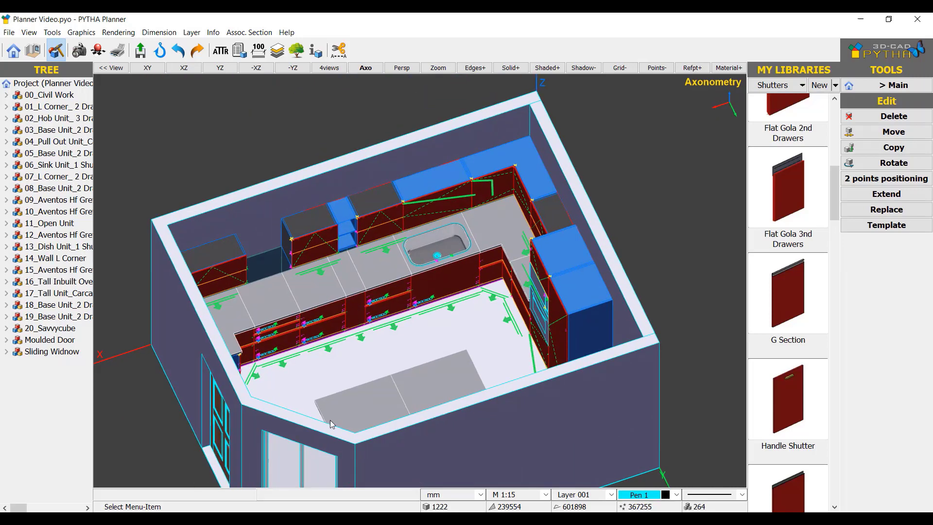